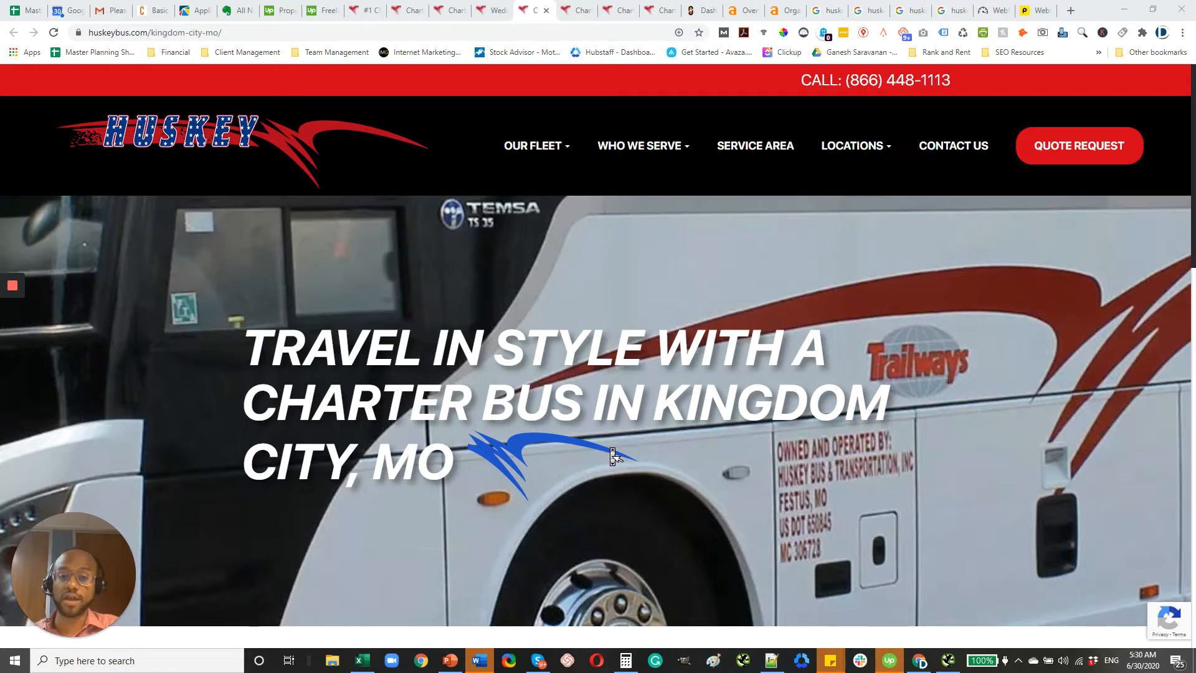
{"action": "left_click", "coordinate": [740, 11]}
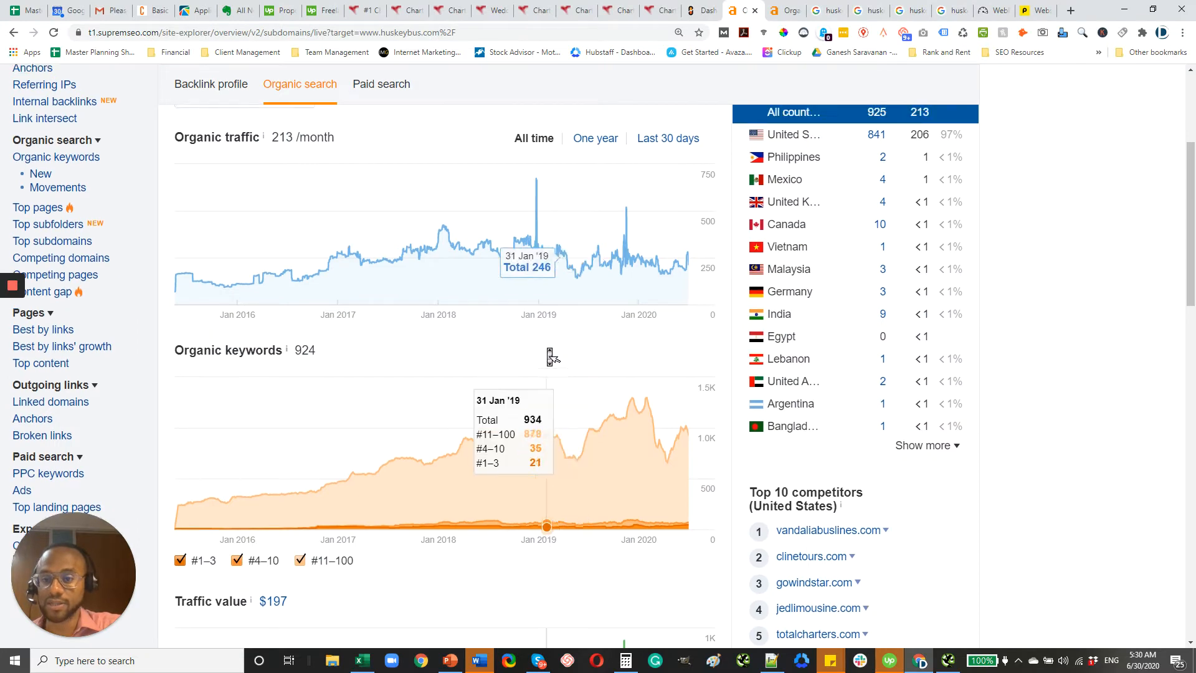
{"action": "scroll", "coordinate": [533, 386], "scroll_direction": "down", "scroll_amount": 3}
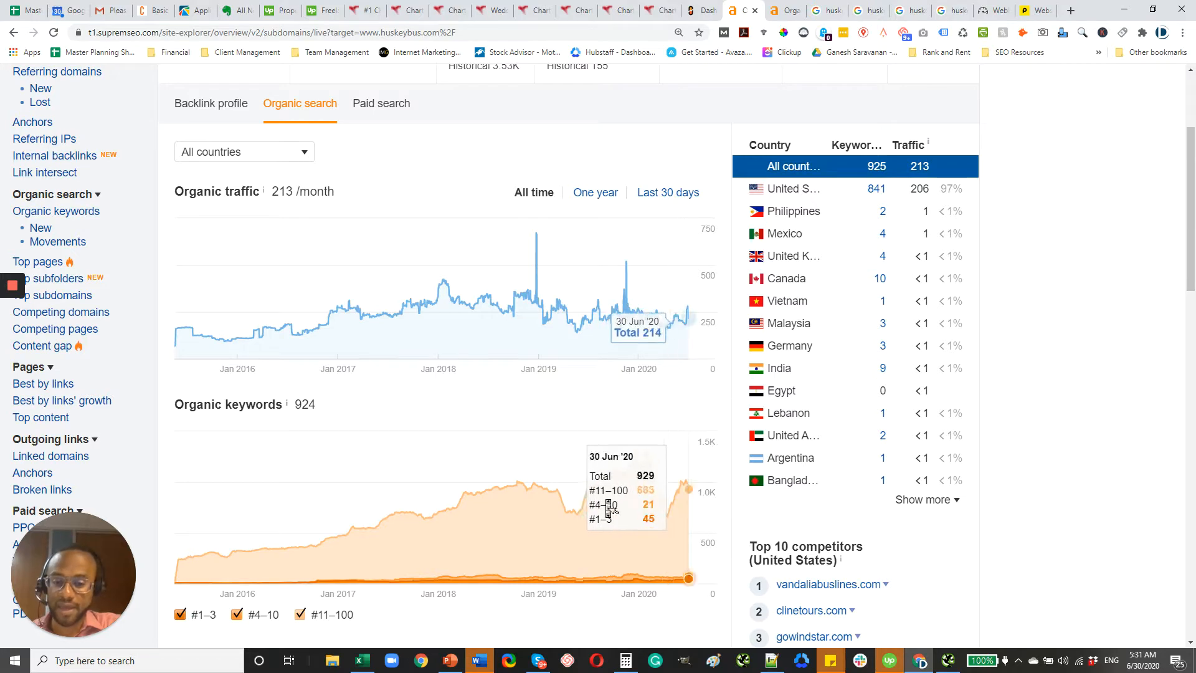
{"action": "scroll", "coordinate": [585, 527], "scroll_direction": "down", "scroll_amount": 3}
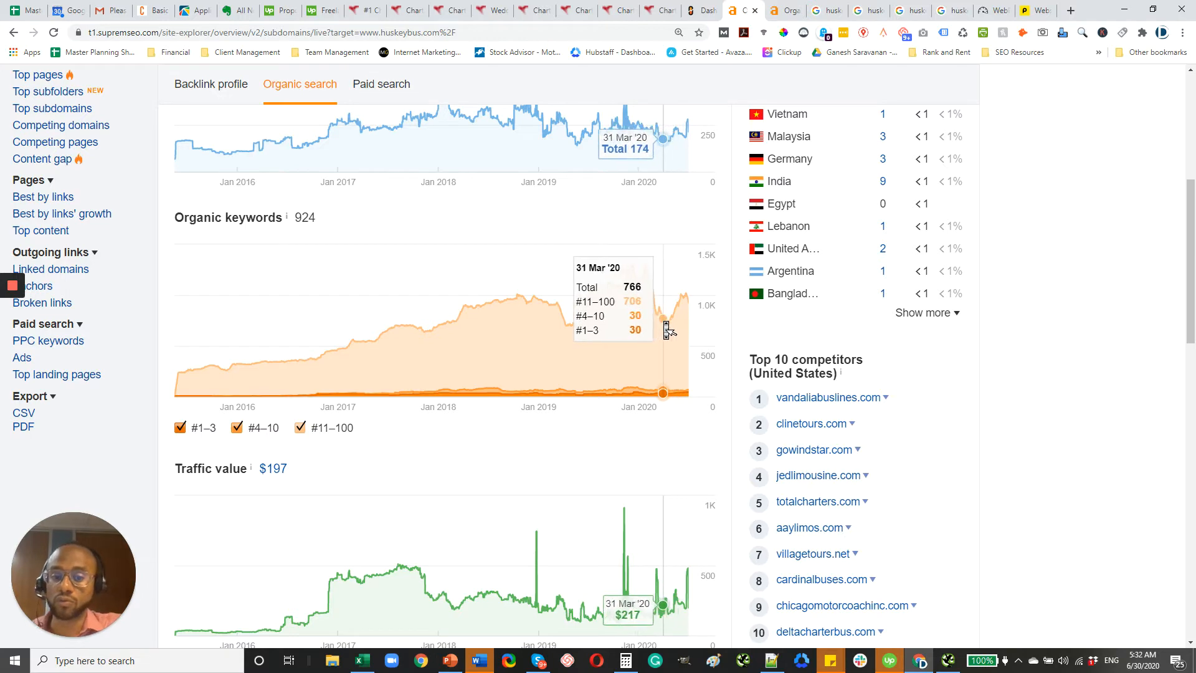
{"action": "scroll", "coordinate": [661, 411], "scroll_direction": "up", "scroll_amount": 6}
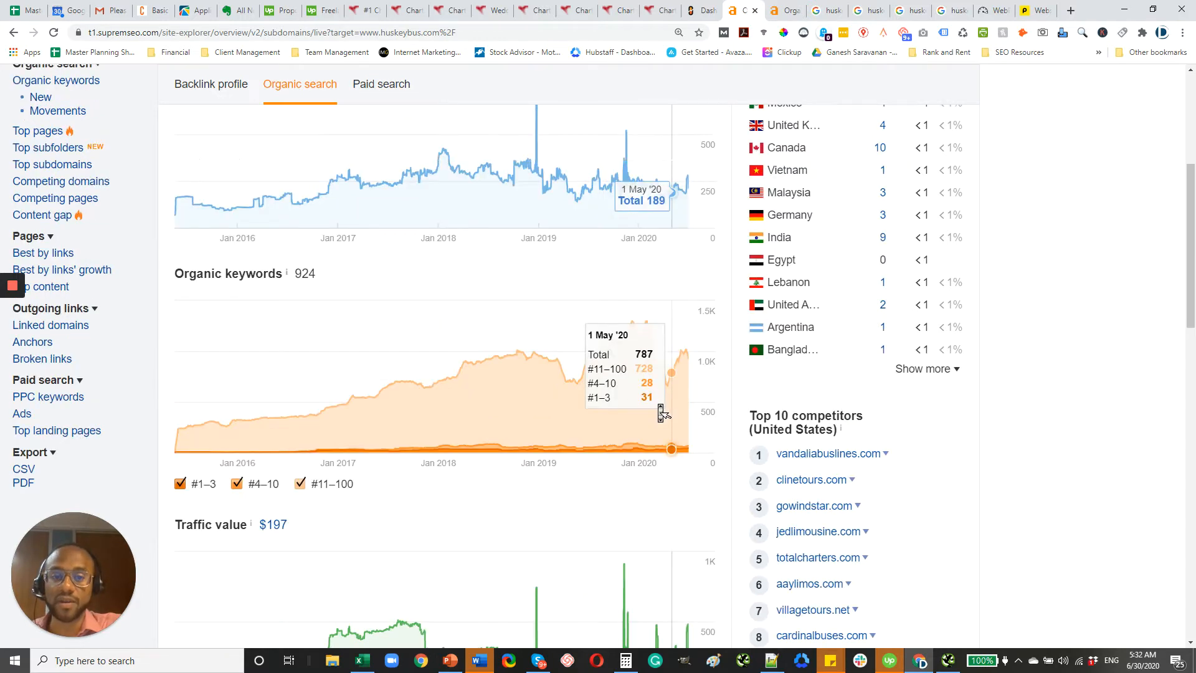
Examine the Organic Keywords report for positions 6–30, comparing each keyword's volume, difficulty, position and ranking URL.
{"action": "left_click", "coordinate": [796, 9]}
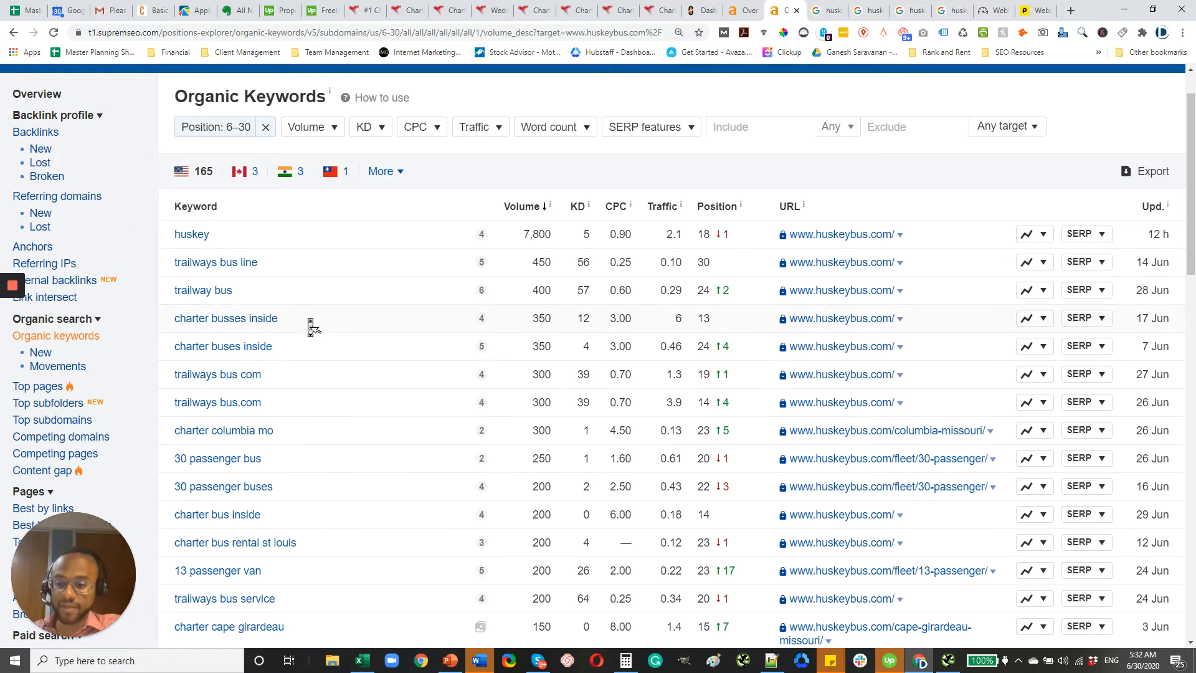
{"action": "scroll", "coordinate": [312, 329], "scroll_direction": "down", "scroll_amount": 1}
{"action": "scroll", "coordinate": [311, 329], "scroll_direction": "down", "scroll_amount": 2}
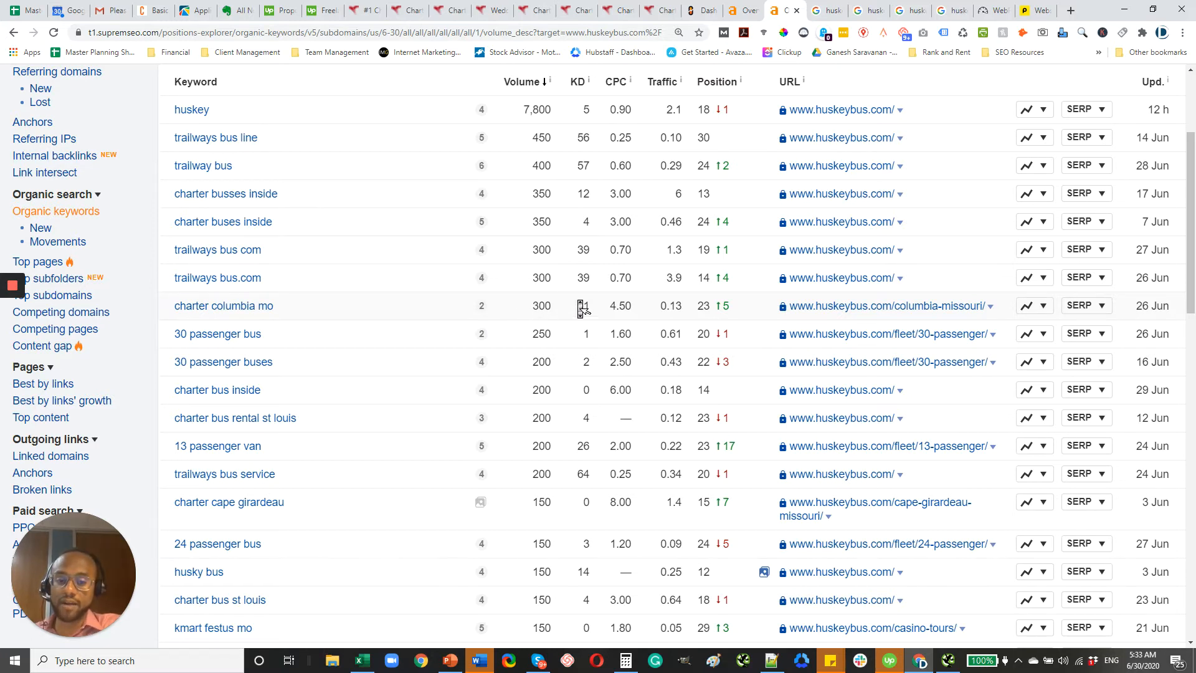
{"action": "mouse_move", "coordinate": [724, 319]}
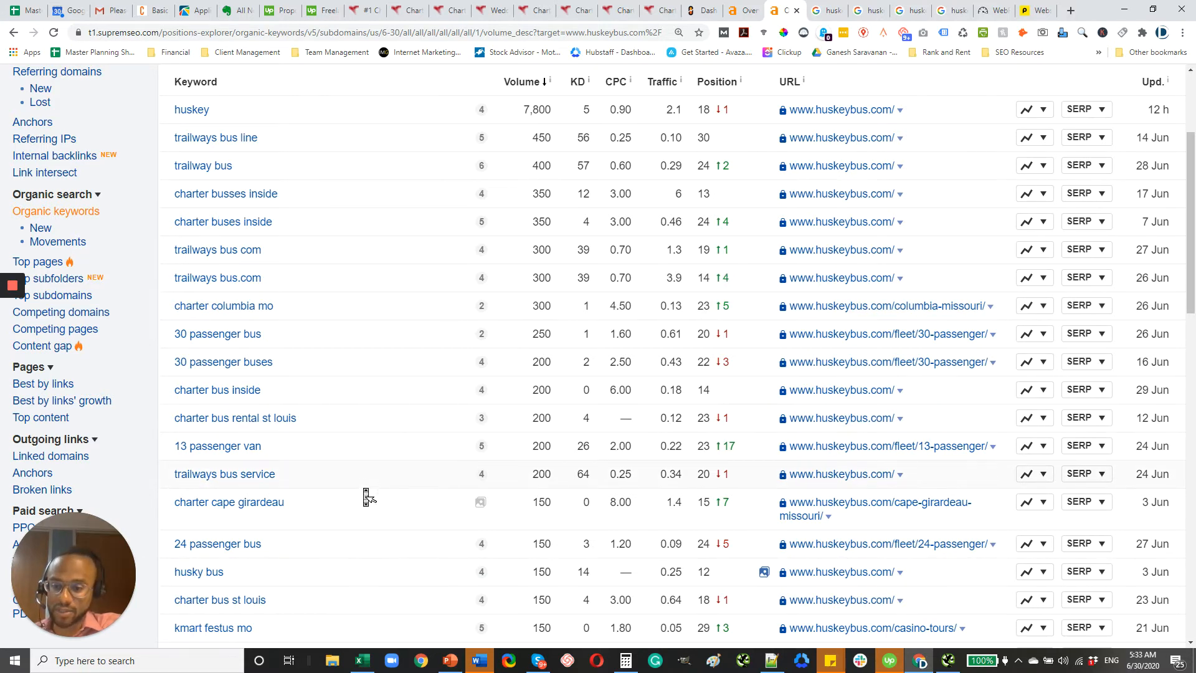
{"action": "scroll", "coordinate": [367, 496], "scroll_direction": "down", "scroll_amount": 2}
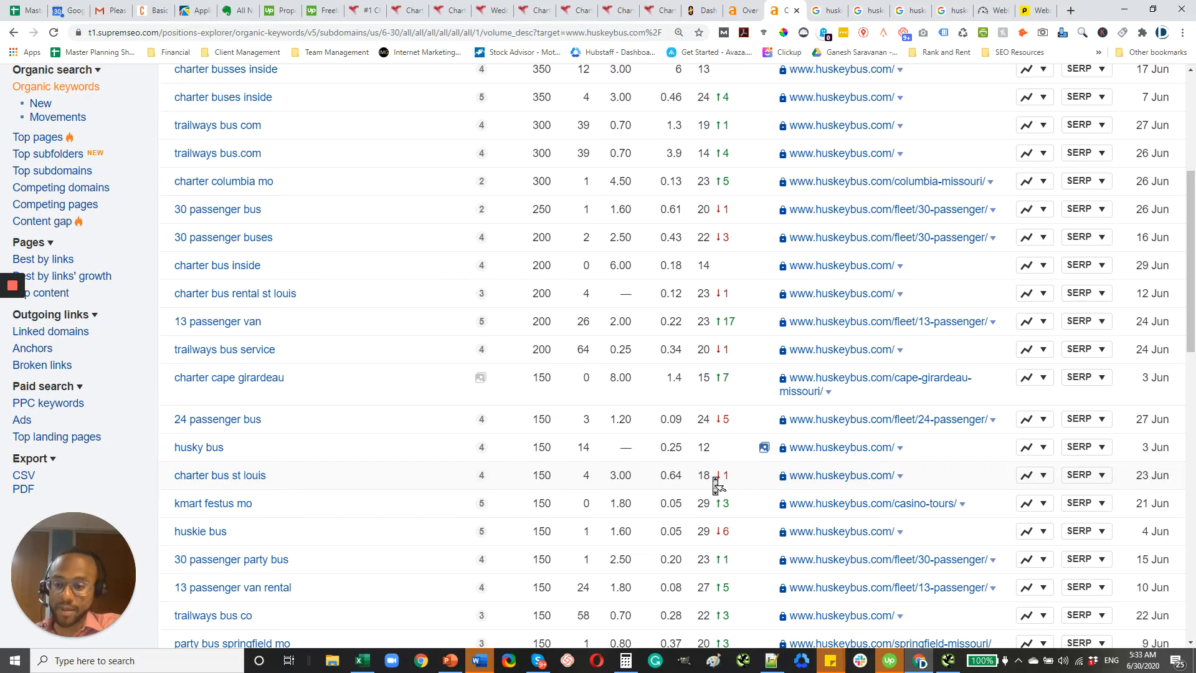
{"action": "scroll", "coordinate": [389, 498], "scroll_direction": "down", "scroll_amount": 1}
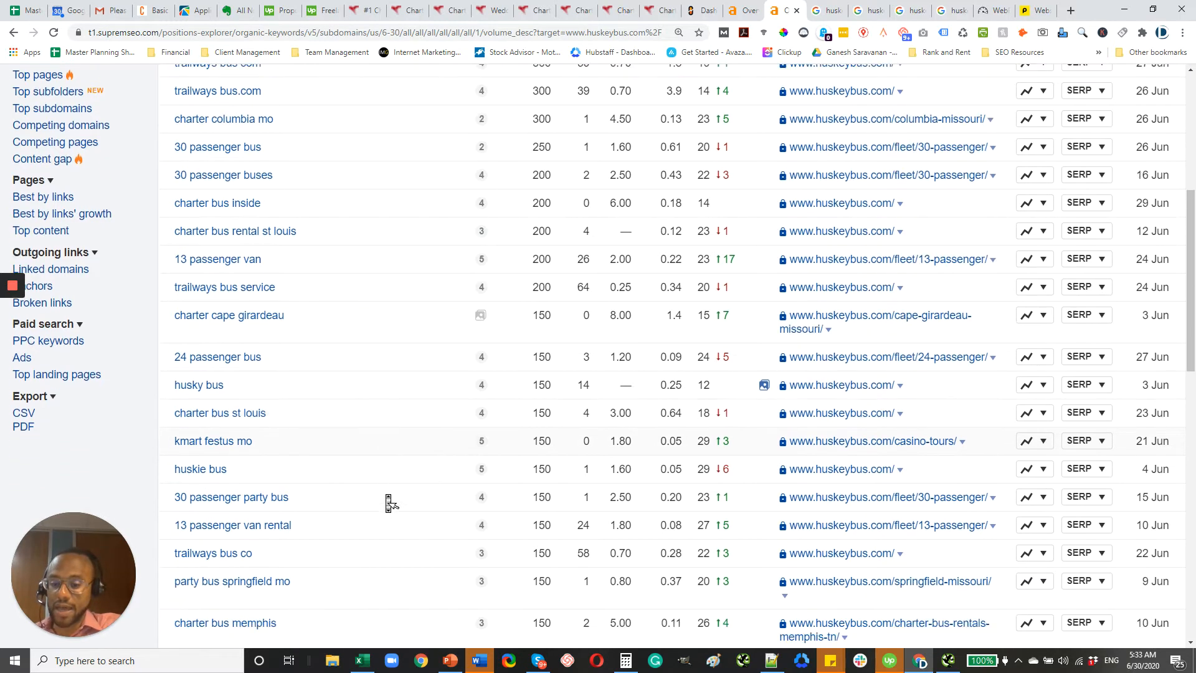
{"action": "scroll", "coordinate": [330, 386], "scroll_direction": "down", "scroll_amount": 2}
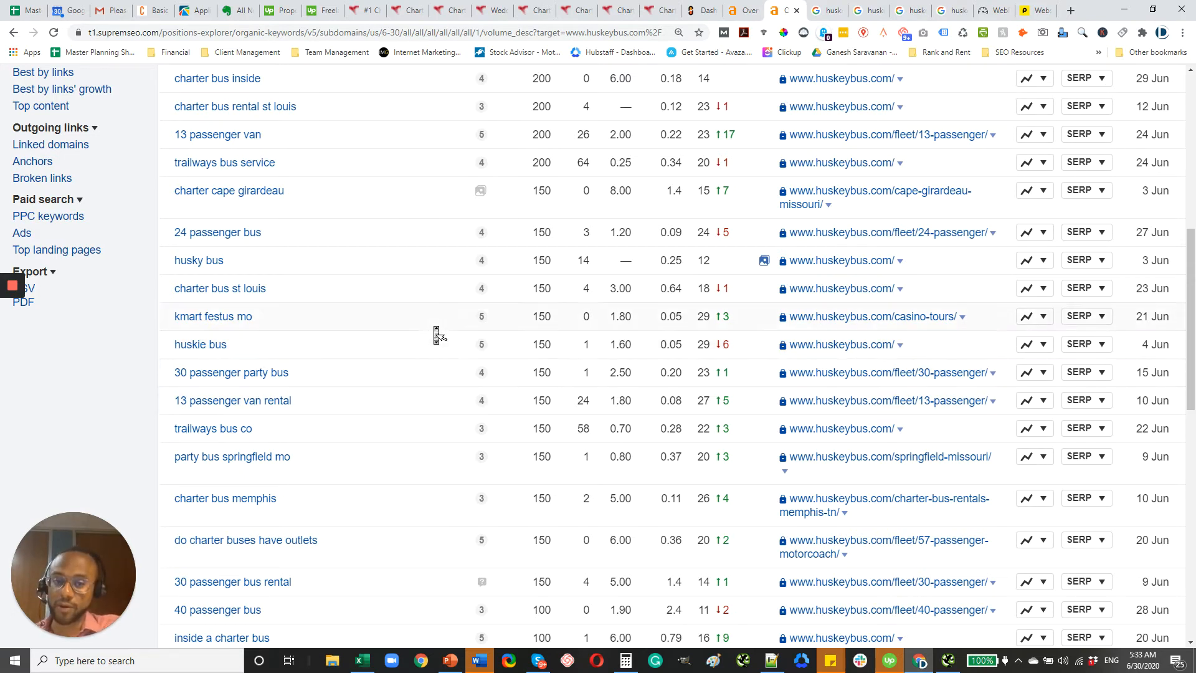
{"action": "scroll", "coordinate": [443, 334], "scroll_direction": "up", "scroll_amount": 7}
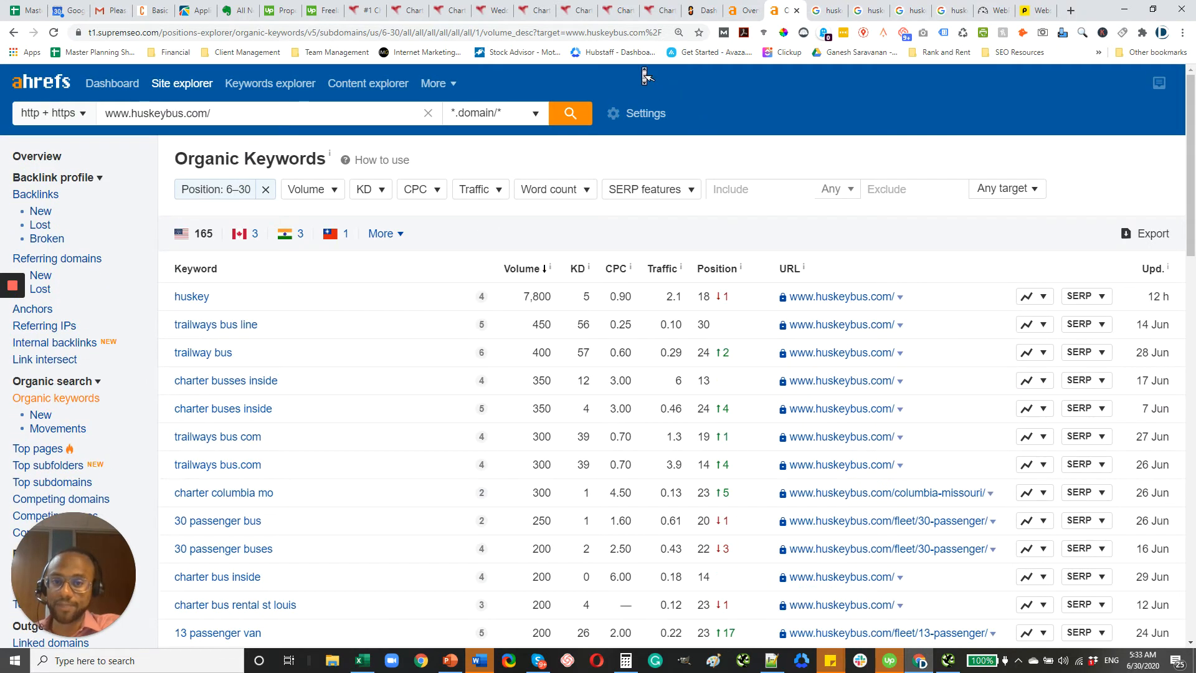
Review the Huskey weddings page, checking the Our Fleet and Who We Serve entries and the wedding transportation text.
{"action": "left_click", "coordinate": [498, 11]}
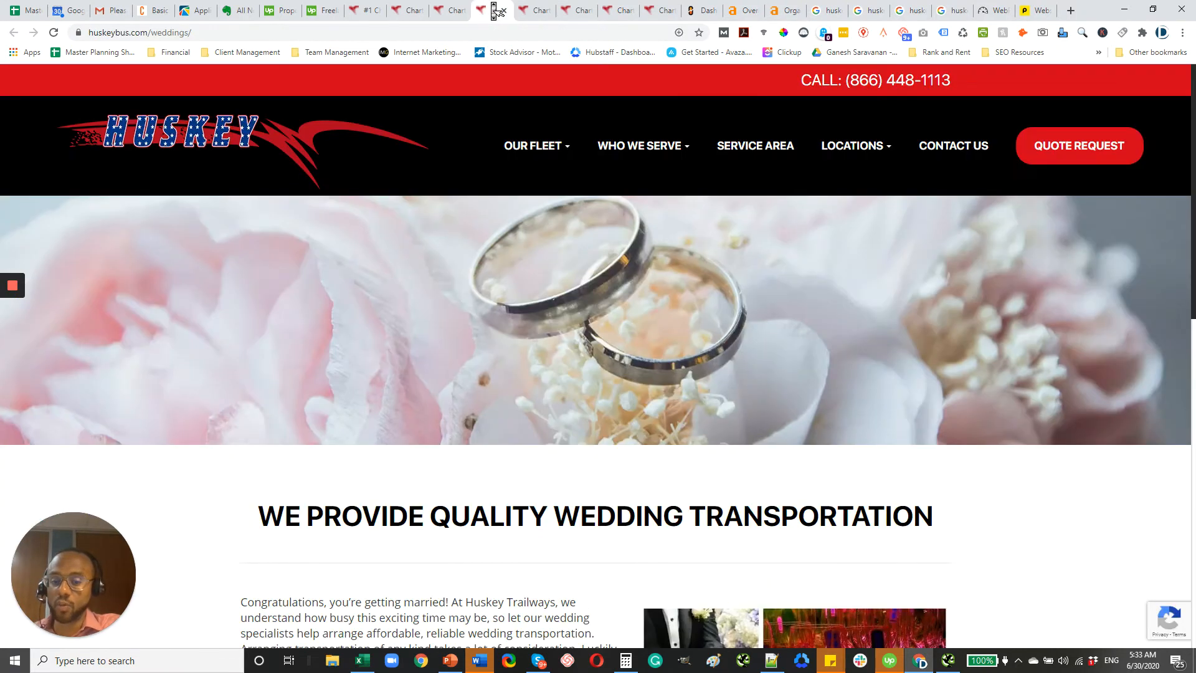
{"action": "mouse_move", "coordinate": [533, 146]}
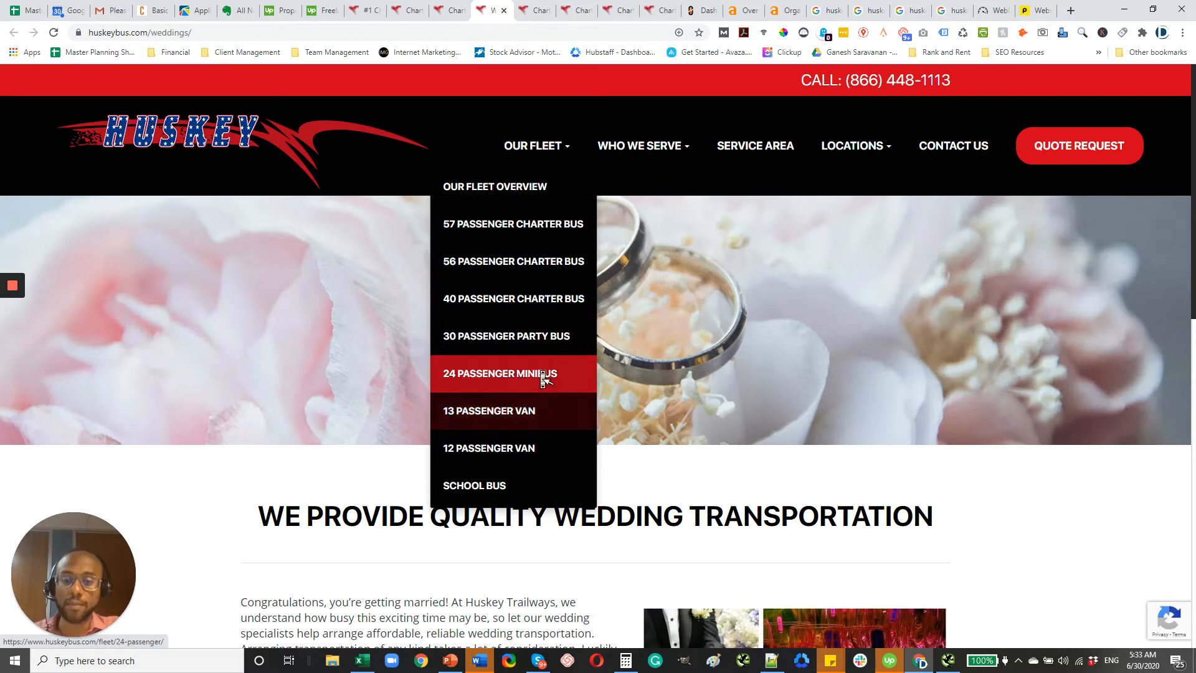
{"action": "mouse_move", "coordinate": [626, 145]}
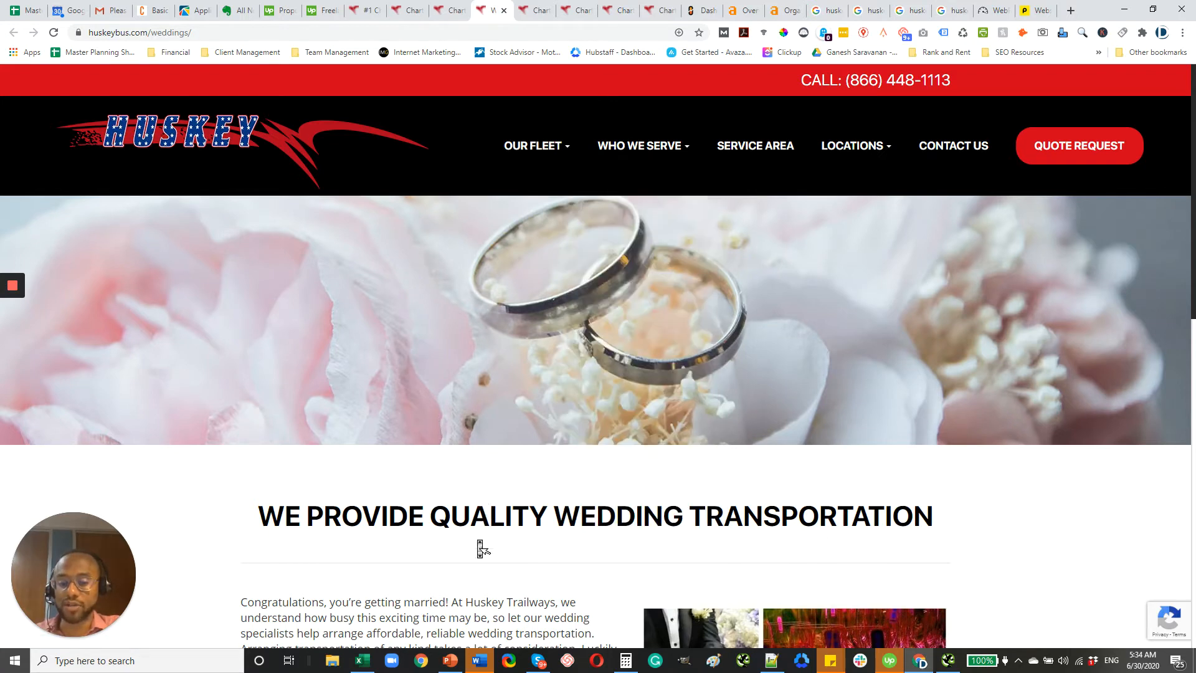
{"action": "scroll", "coordinate": [479, 549], "scroll_direction": "down", "scroll_amount": 5}
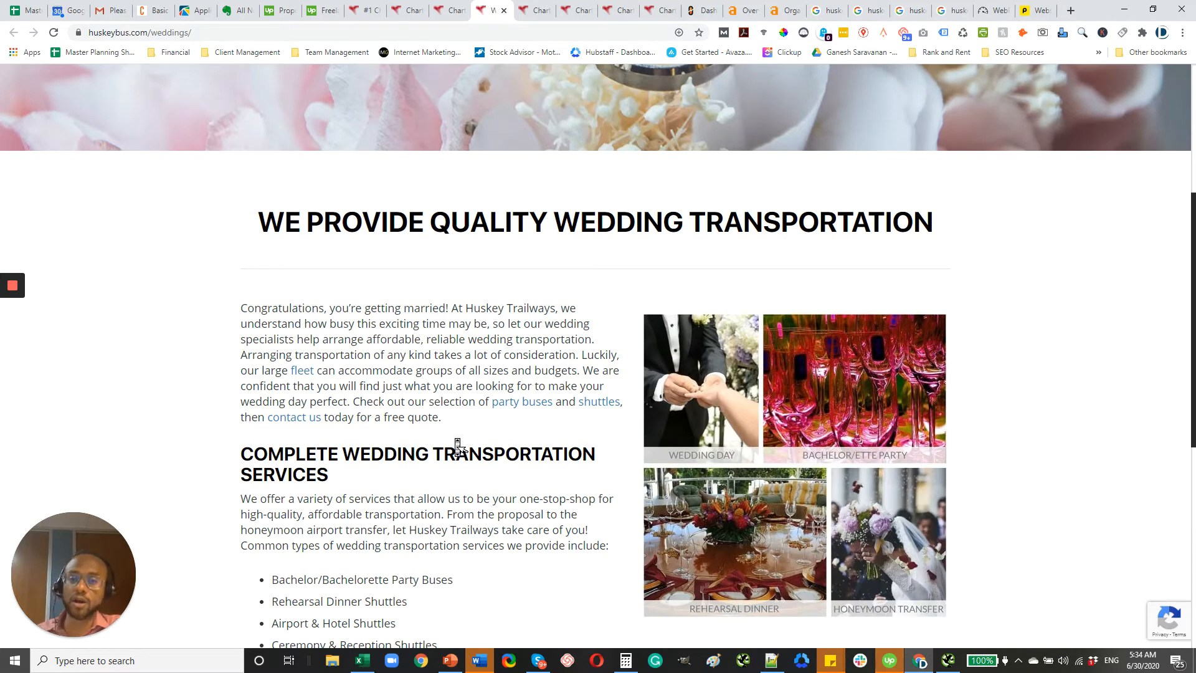
Look through the Kingdom City, MO location page's contact details and content, and return to the weddings page.
{"action": "left_click", "coordinate": [537, 10]}
{"action": "scroll", "coordinate": [523, 334], "scroll_direction": "down", "scroll_amount": 6}
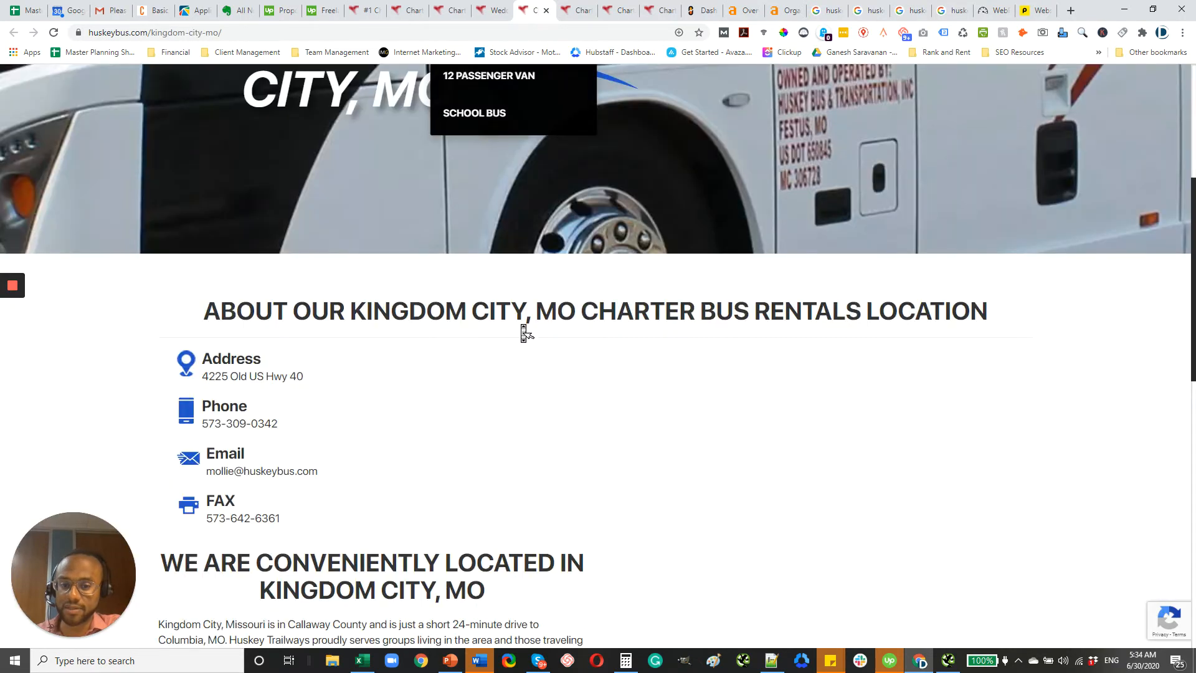
{"action": "scroll", "coordinate": [523, 333], "scroll_direction": "down", "scroll_amount": 9}
{"action": "left_click", "coordinate": [494, 10]}
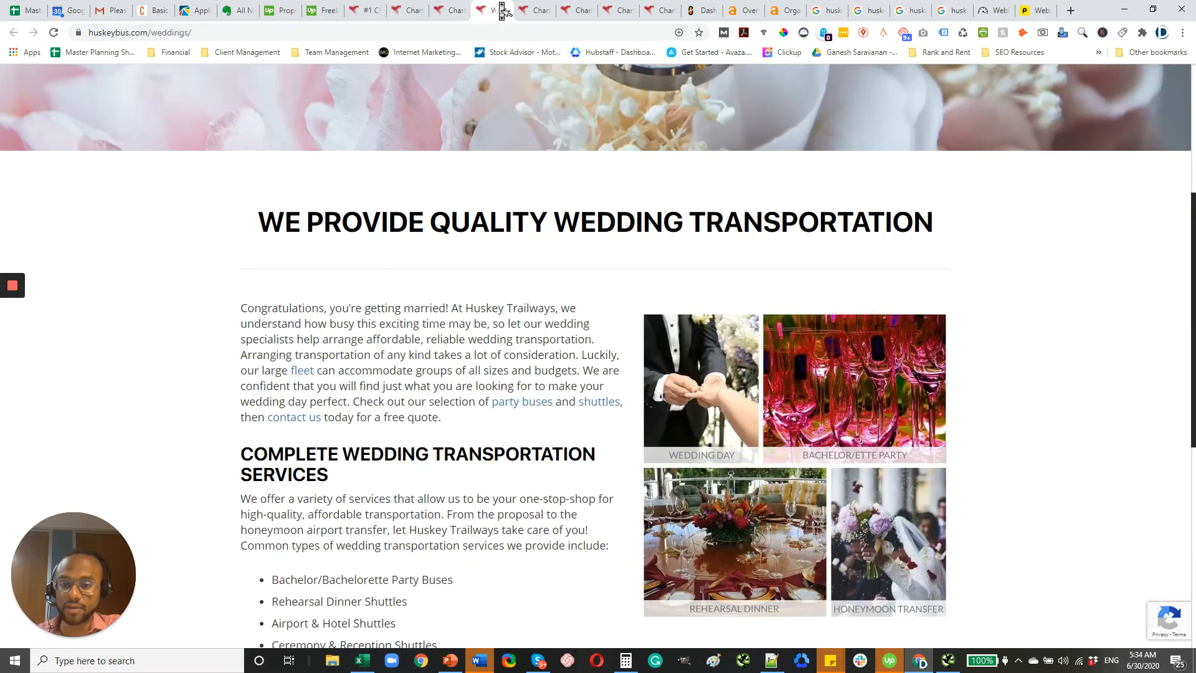
Examine the service area page's Where We Operate list from the Missouri cities through to the Illinois entry.
{"action": "left_click", "coordinate": [455, 8]}
{"action": "scroll", "coordinate": [449, 222], "scroll_direction": "down", "scroll_amount": 10}
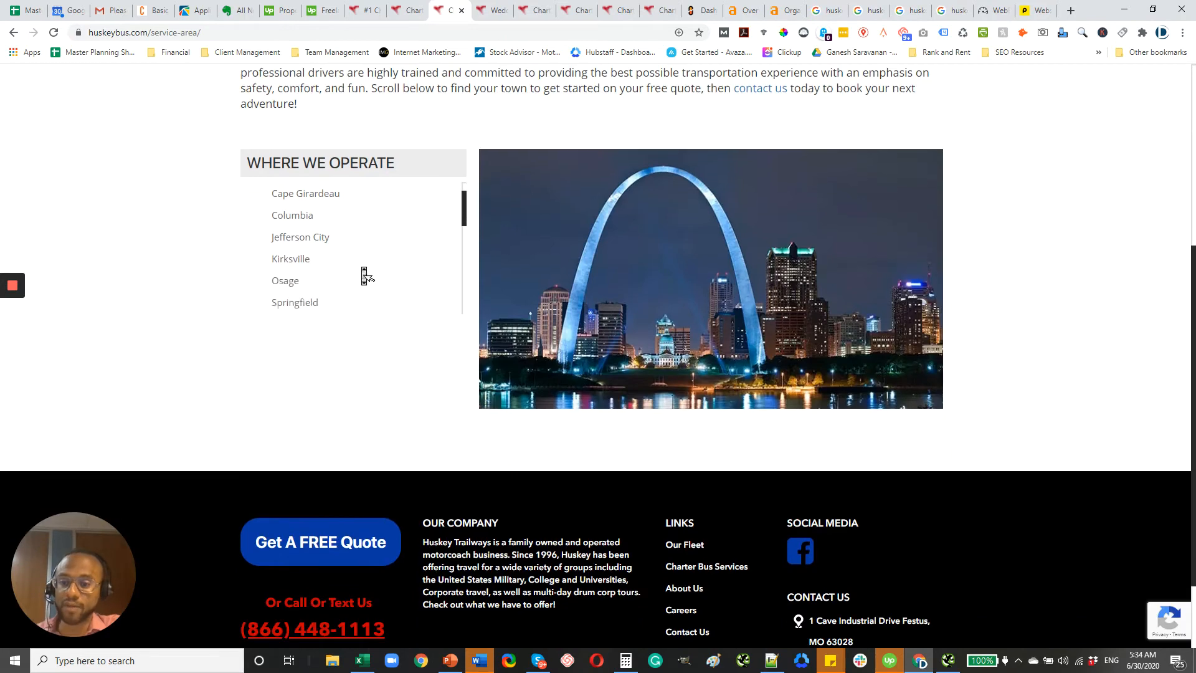
{"action": "scroll", "coordinate": [366, 274], "scroll_direction": "down", "scroll_amount": 1}
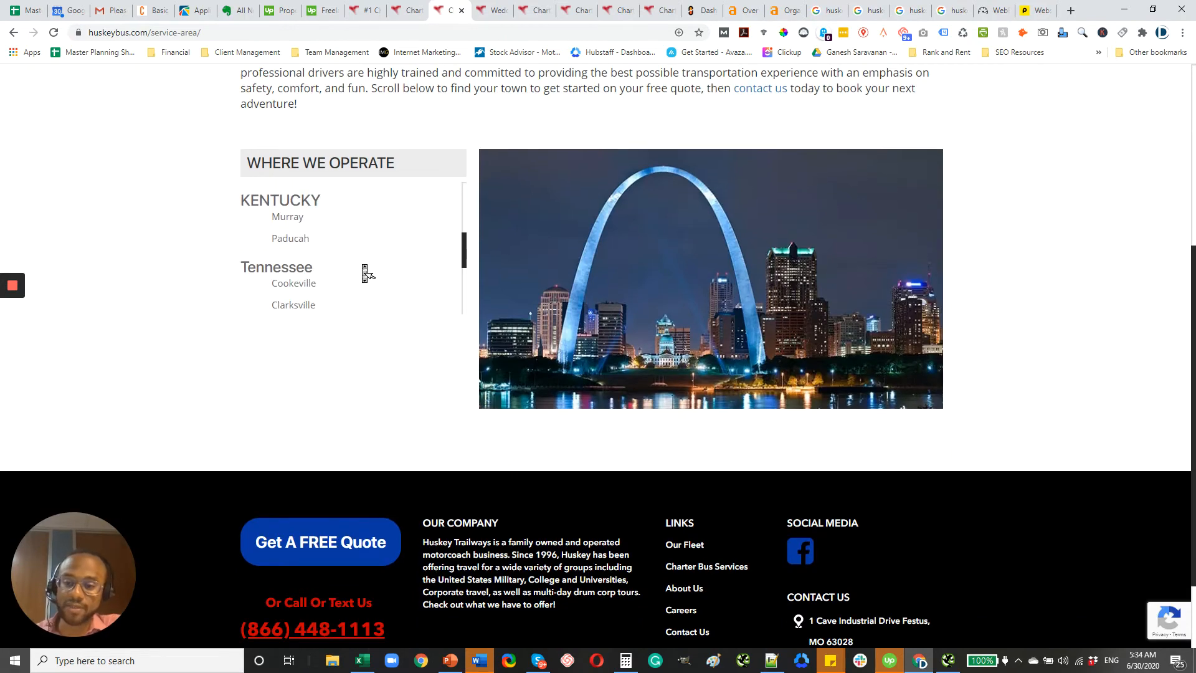
{"action": "scroll", "coordinate": [367, 274], "scroll_direction": "down", "scroll_amount": 2}
{"action": "scroll", "coordinate": [365, 274], "scroll_direction": "down", "scroll_amount": 1}
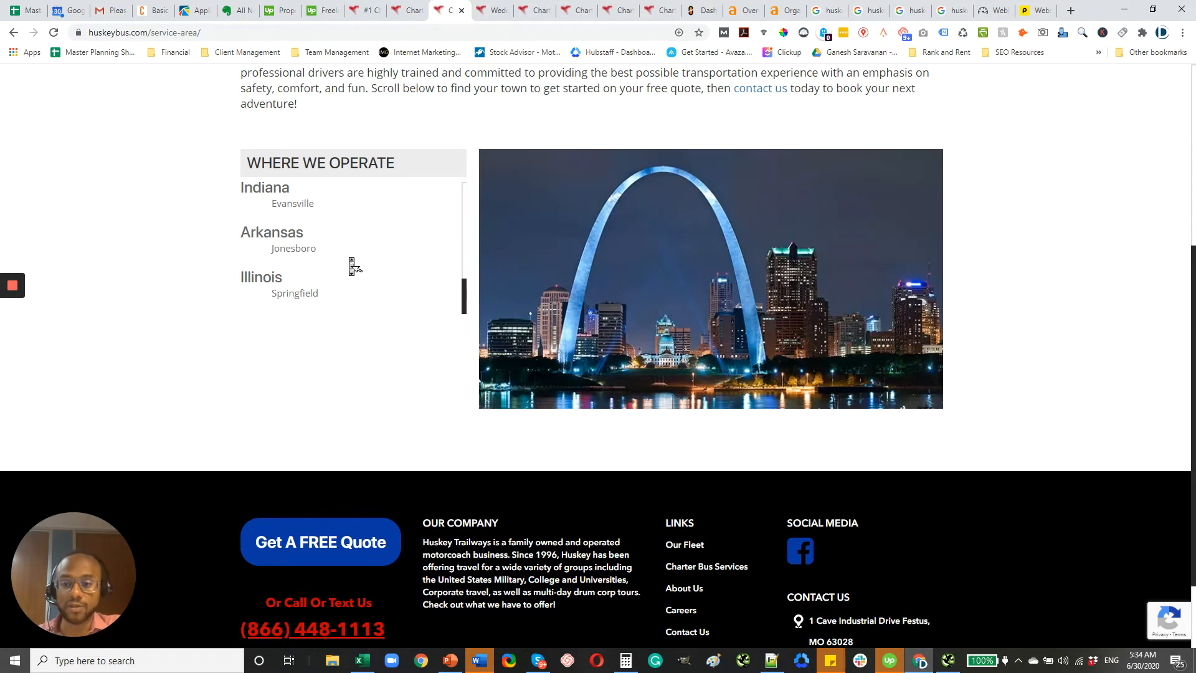
{"action": "scroll", "coordinate": [351, 267], "scroll_direction": "down", "scroll_amount": 2}
{"action": "scroll", "coordinate": [354, 272], "scroll_direction": "up", "scroll_amount": 3}
{"action": "scroll", "coordinate": [369, 336], "scroll_direction": "up", "scroll_amount": 3}
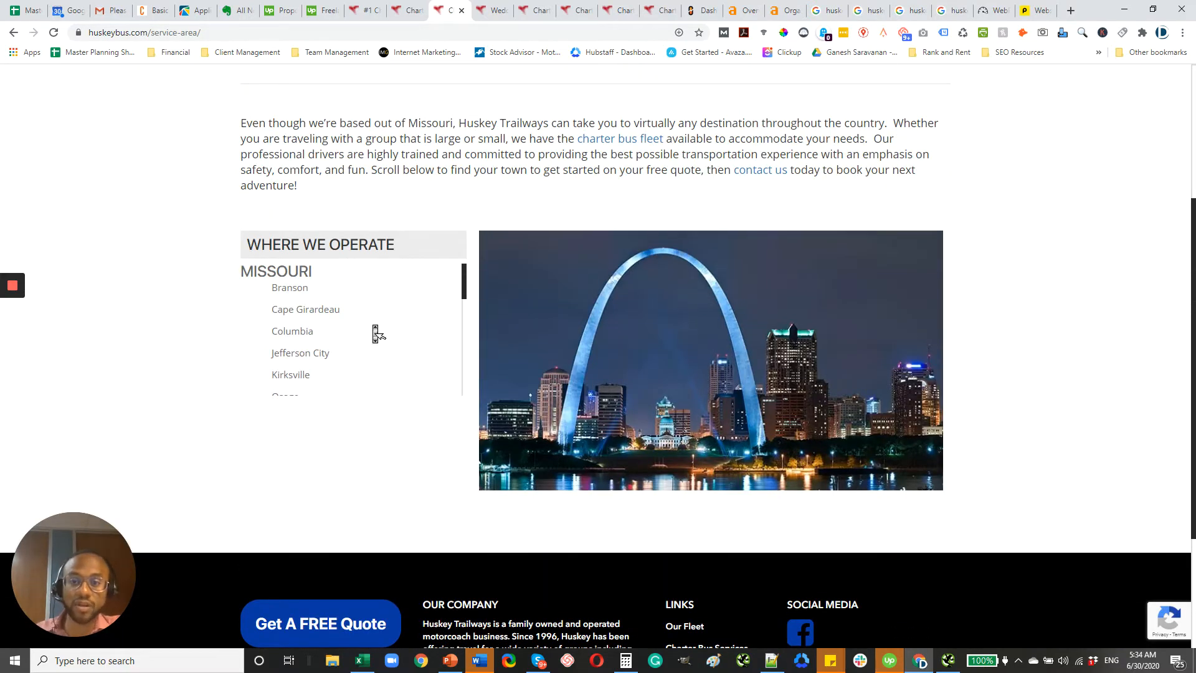
{"action": "scroll", "coordinate": [347, 324], "scroll_direction": "down", "scroll_amount": 2}
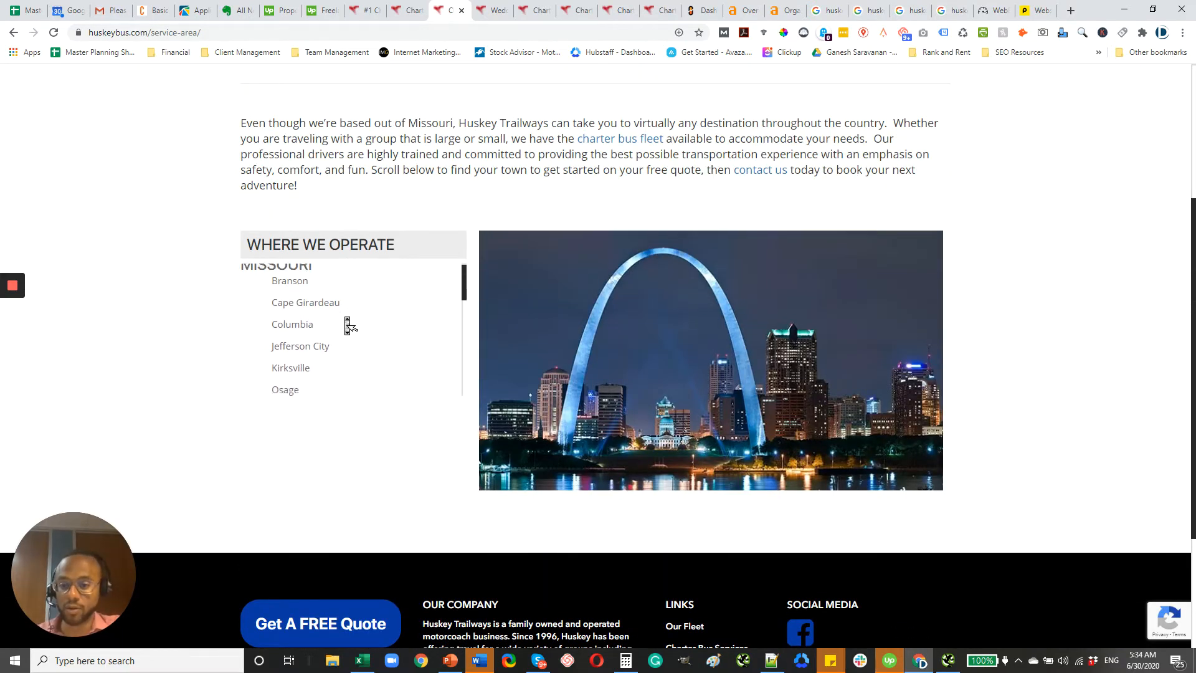
{"action": "scroll", "coordinate": [346, 324], "scroll_direction": "down", "scroll_amount": 5}
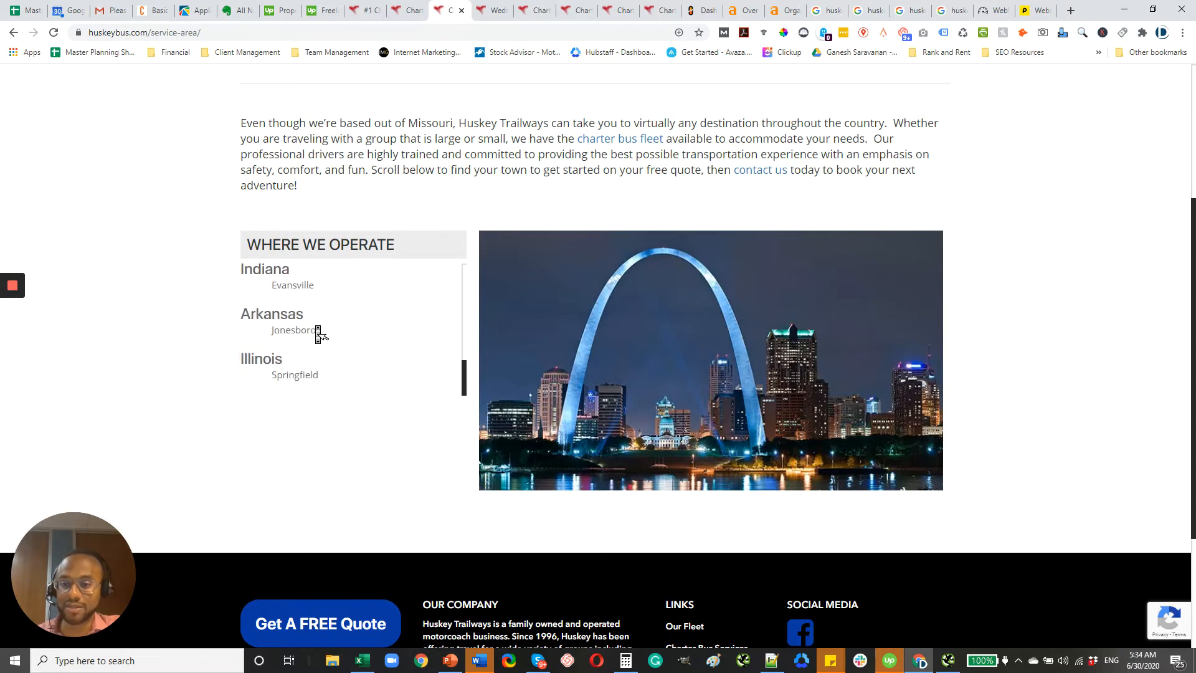
Compare the weddings page's heading and content with the service area page's list of cities.
{"action": "left_click", "coordinate": [490, 11]}
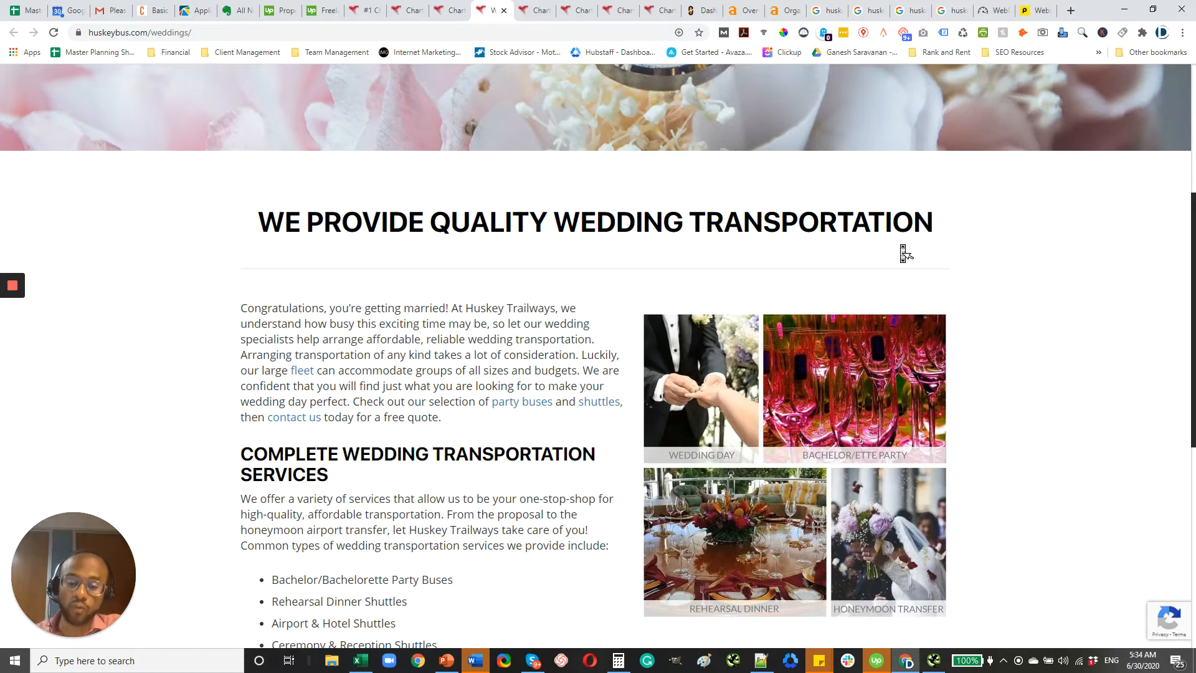
{"action": "left_click", "coordinate": [447, 10]}
{"action": "scroll", "coordinate": [349, 330], "scroll_direction": "up", "scroll_amount": 5}
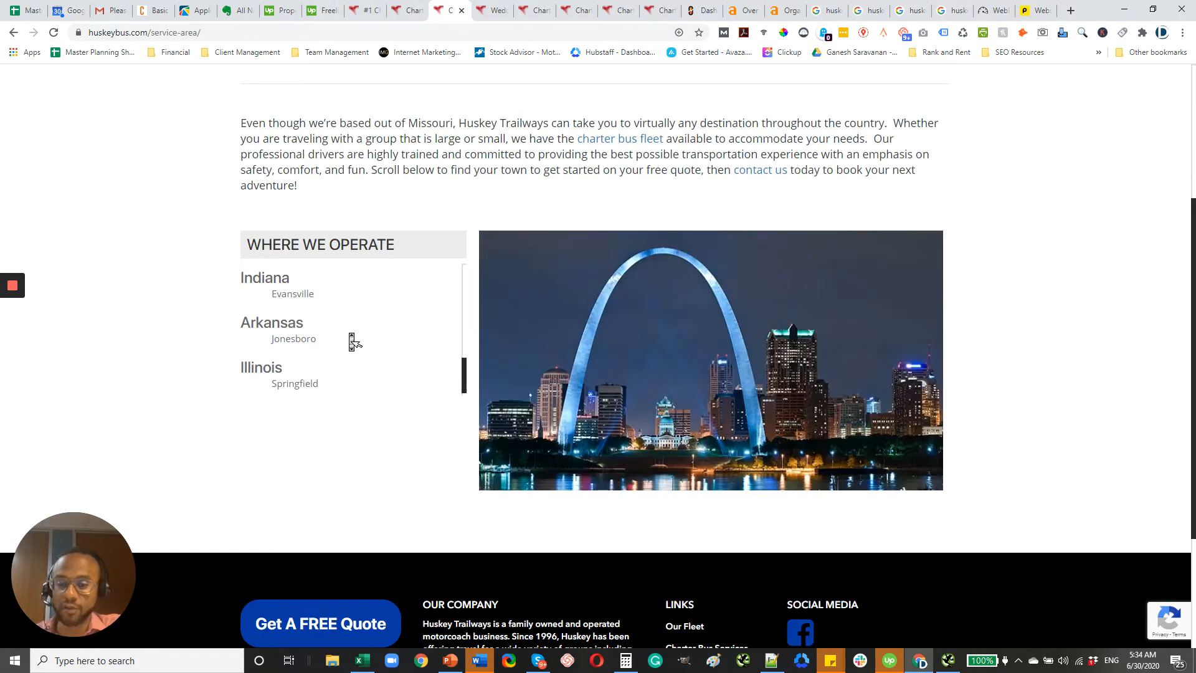
{"action": "left_click", "coordinate": [499, 12]}
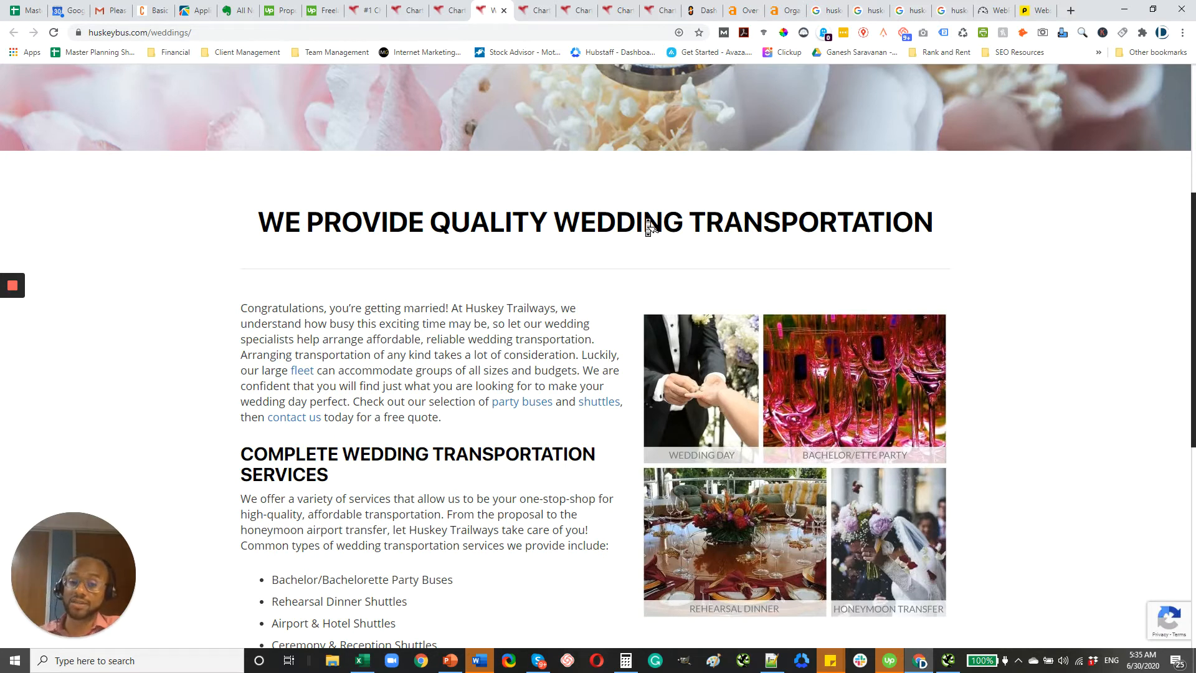
{"action": "scroll", "coordinate": [673, 233], "scroll_direction": "up", "scroll_amount": 3}
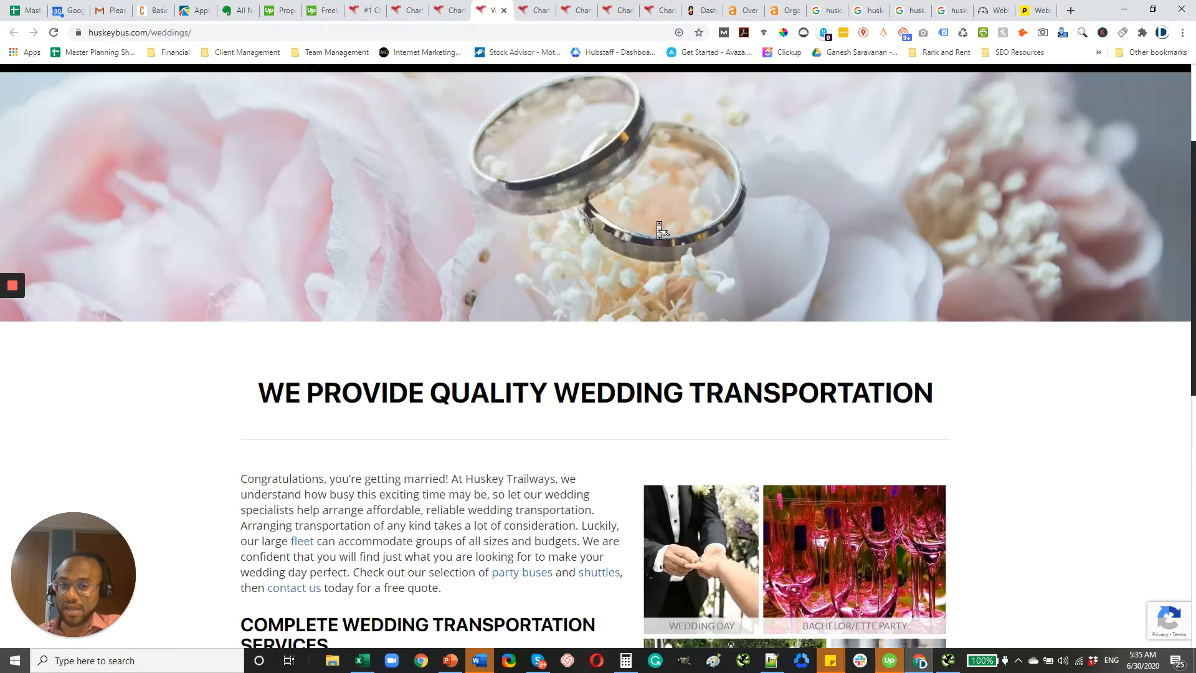
Recheck the states and cities listed on the service area page, along with the site's fleet navigation entries.
{"action": "key", "text": "ctrl+shift+Tab"}
{"action": "scroll", "coordinate": [379, 368], "scroll_direction": "down", "scroll_amount": 5}
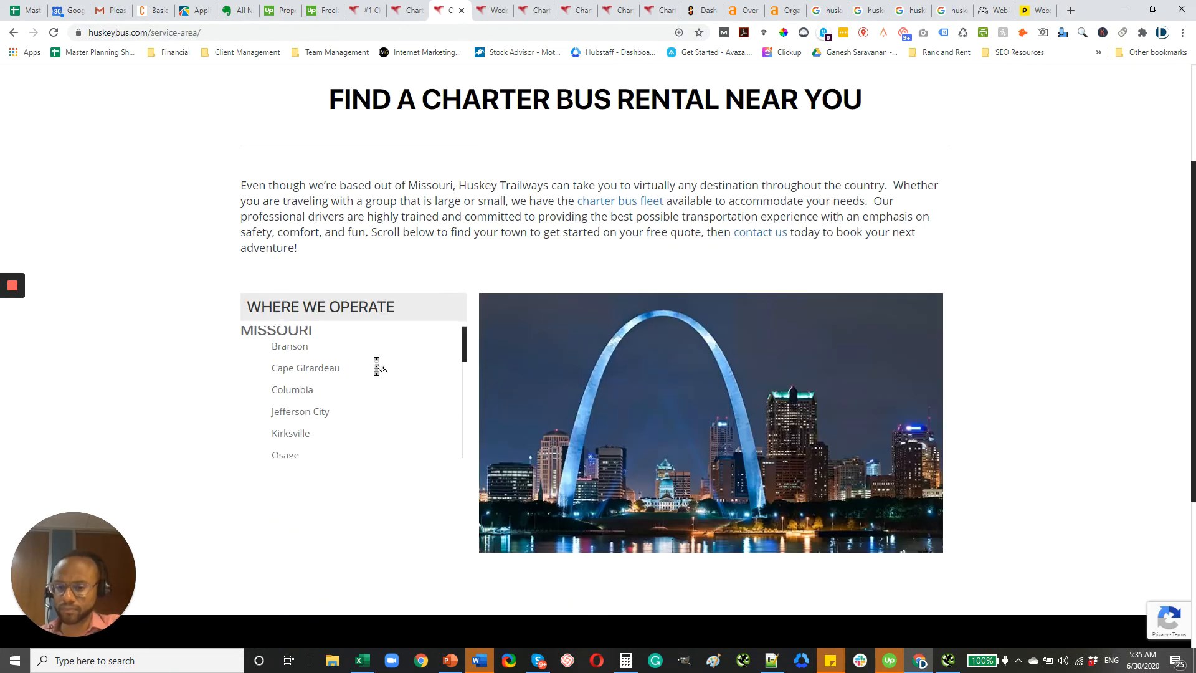
{"action": "scroll", "coordinate": [379, 369], "scroll_direction": "down", "scroll_amount": 2}
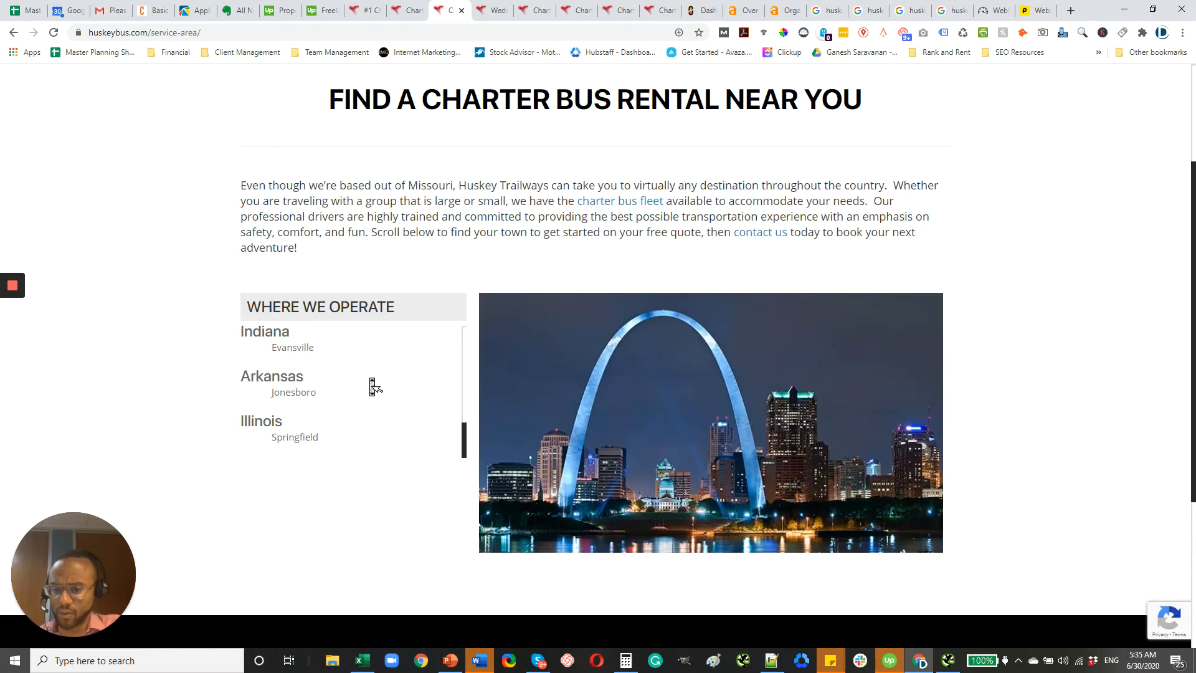
{"action": "scroll", "coordinate": [374, 383], "scroll_direction": "up", "scroll_amount": 1}
{"action": "scroll", "coordinate": [372, 386], "scroll_direction": "up", "scroll_amount": 3}
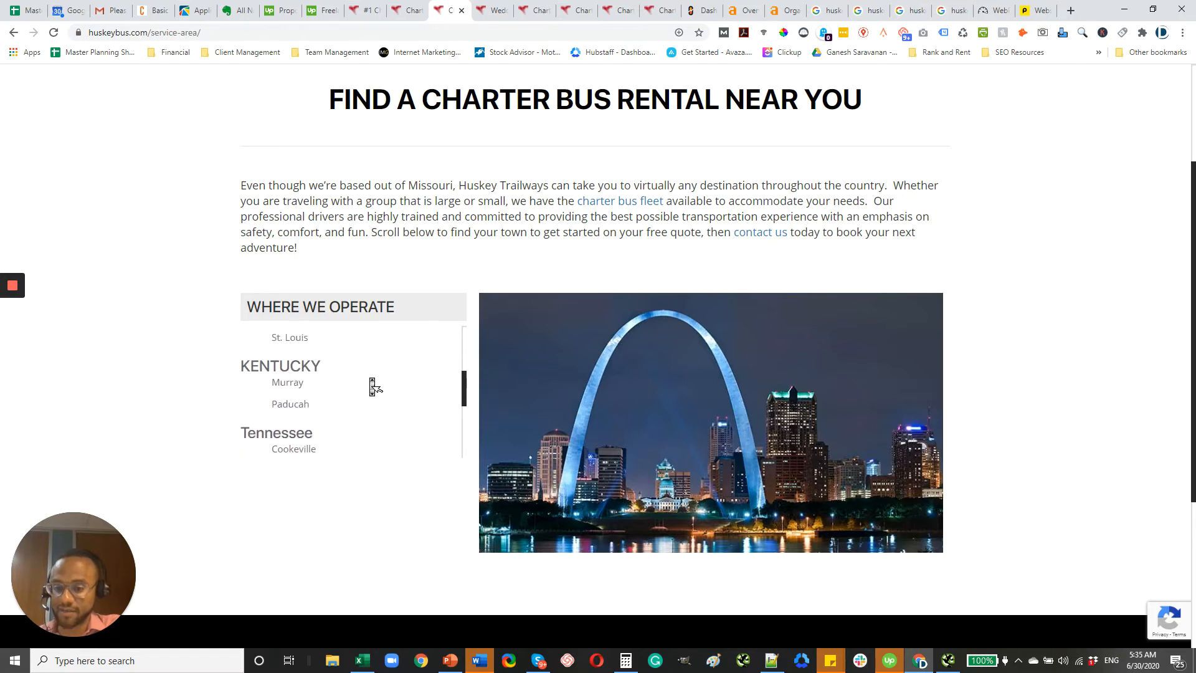
{"action": "scroll", "coordinate": [372, 386], "scroll_direction": "up", "scroll_amount": 2}
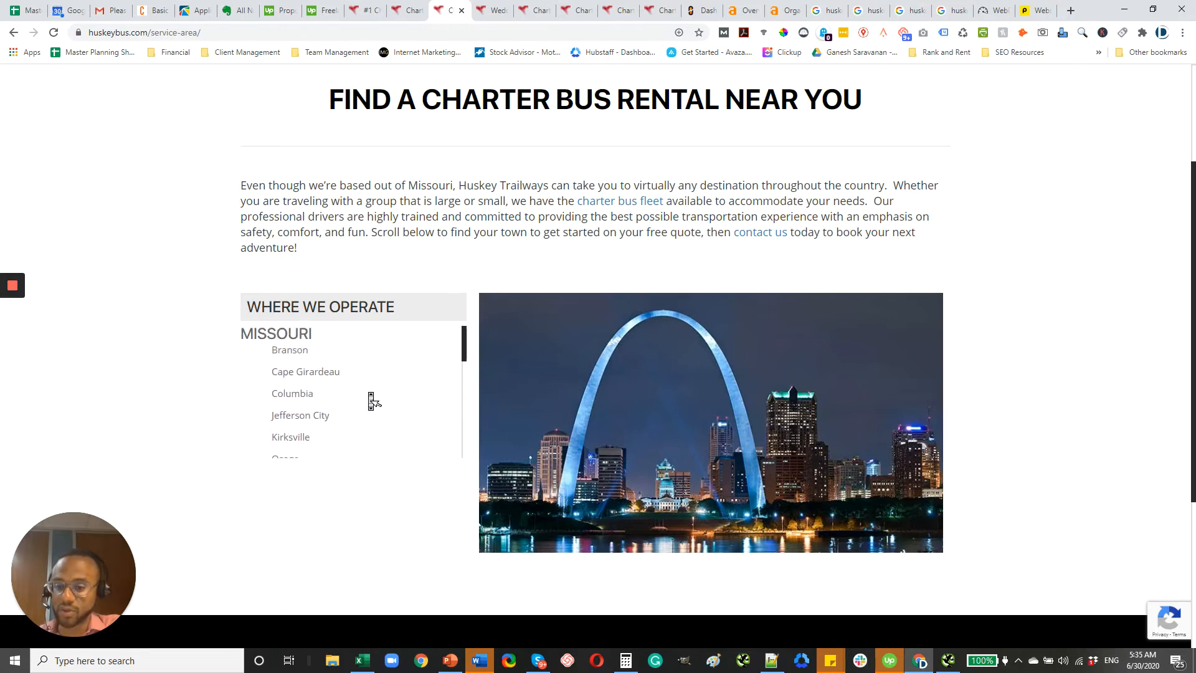
{"action": "scroll", "coordinate": [386, 400], "scroll_direction": "up", "scroll_amount": 2}
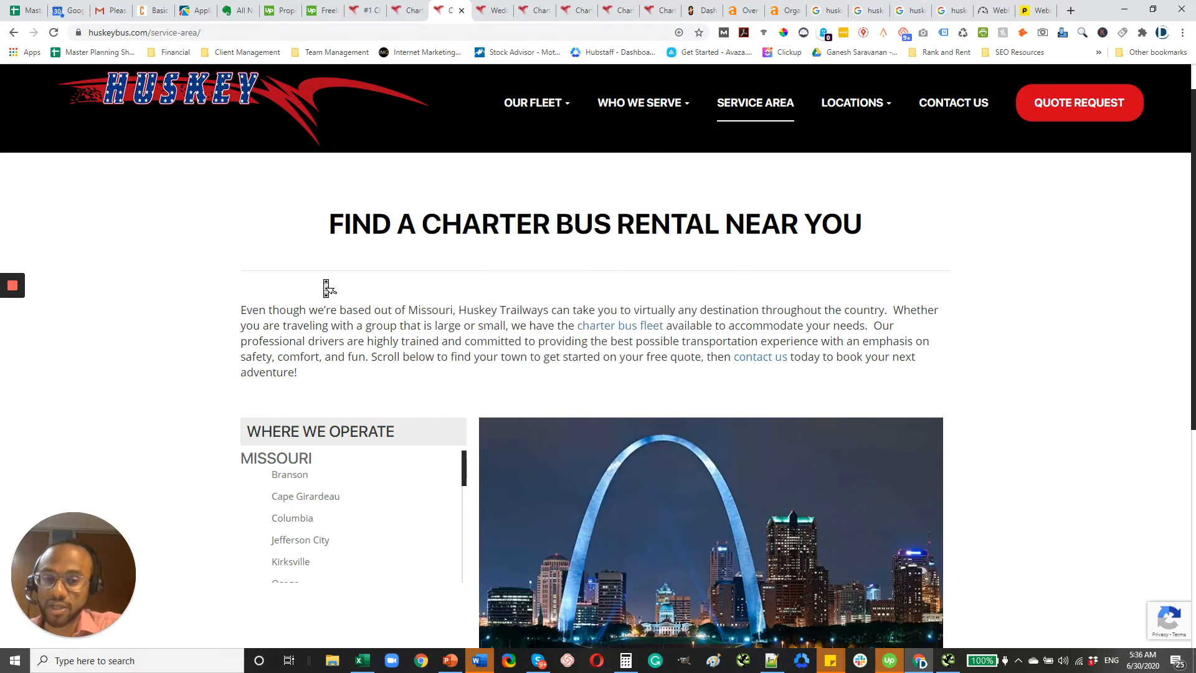
{"action": "mouse_move", "coordinate": [635, 100]}
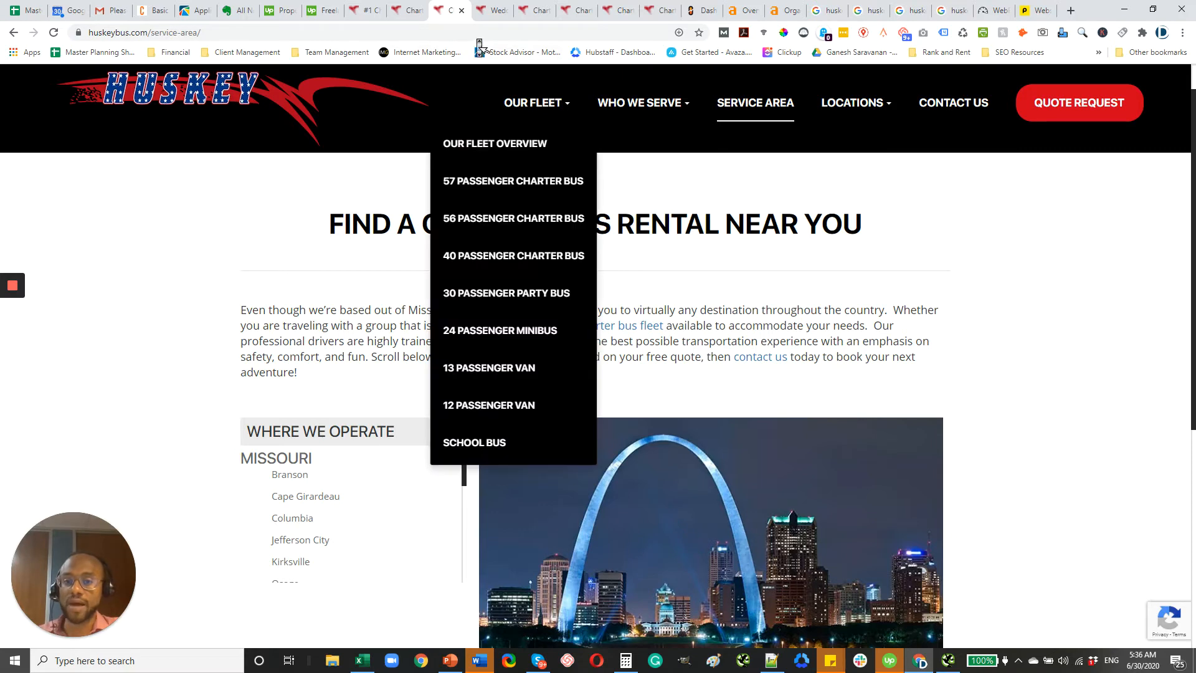
Revisit the weddings page and bring up the Google results for "huskey bus kingdom city mo".
{"action": "left_click", "coordinate": [489, 11]}
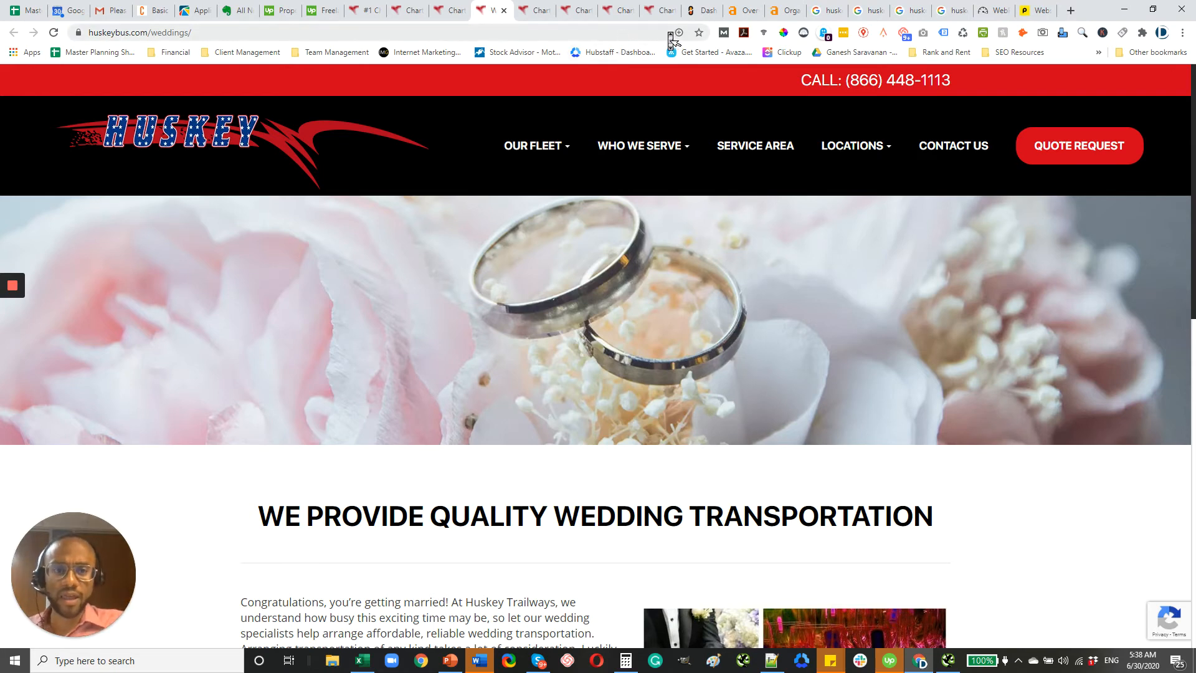
{"action": "left_click", "coordinate": [875, 12]}
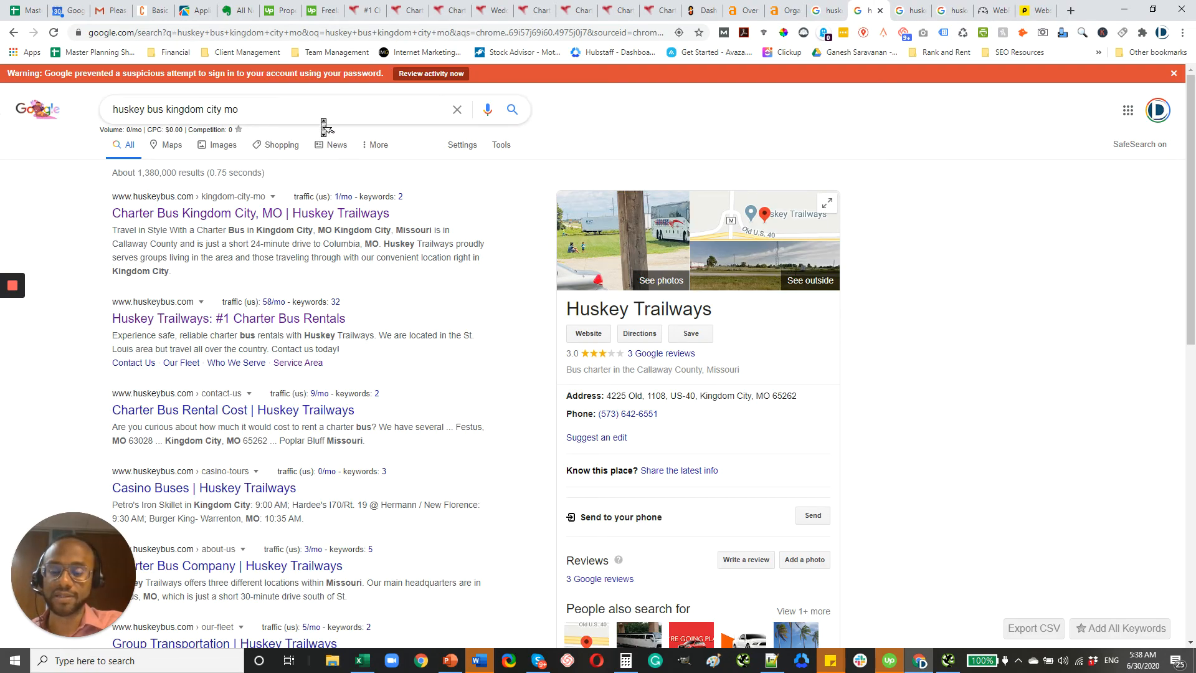
Compare the Google results for "huskey bus festus mo" and "huskey bus poplar bluff mo" with those for "huskey bus".
{"action": "left_click", "coordinate": [920, 10]}
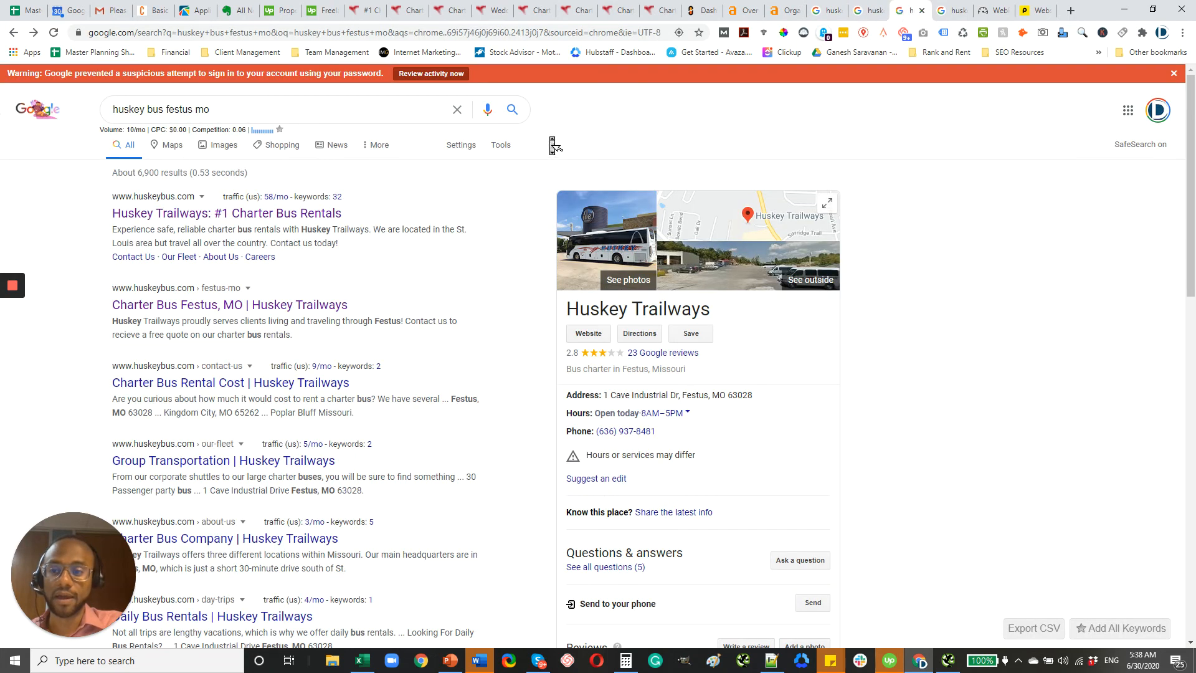
{"action": "left_click", "coordinate": [960, 11]}
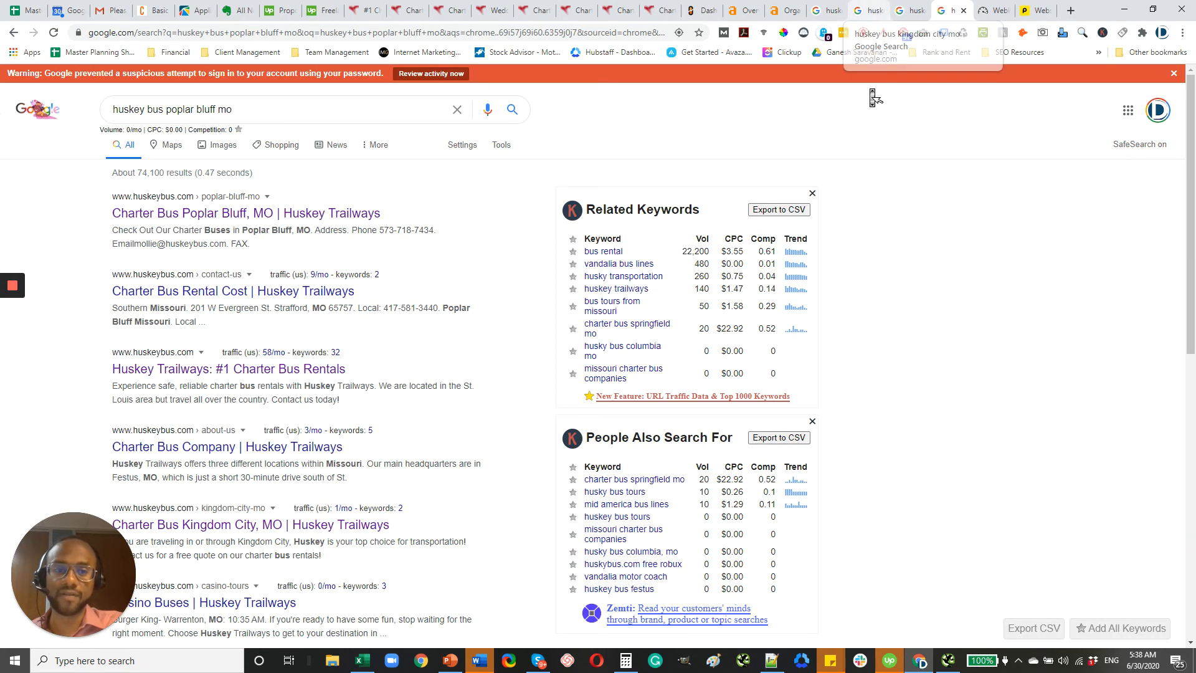
{"action": "left_click", "coordinate": [835, 9]}
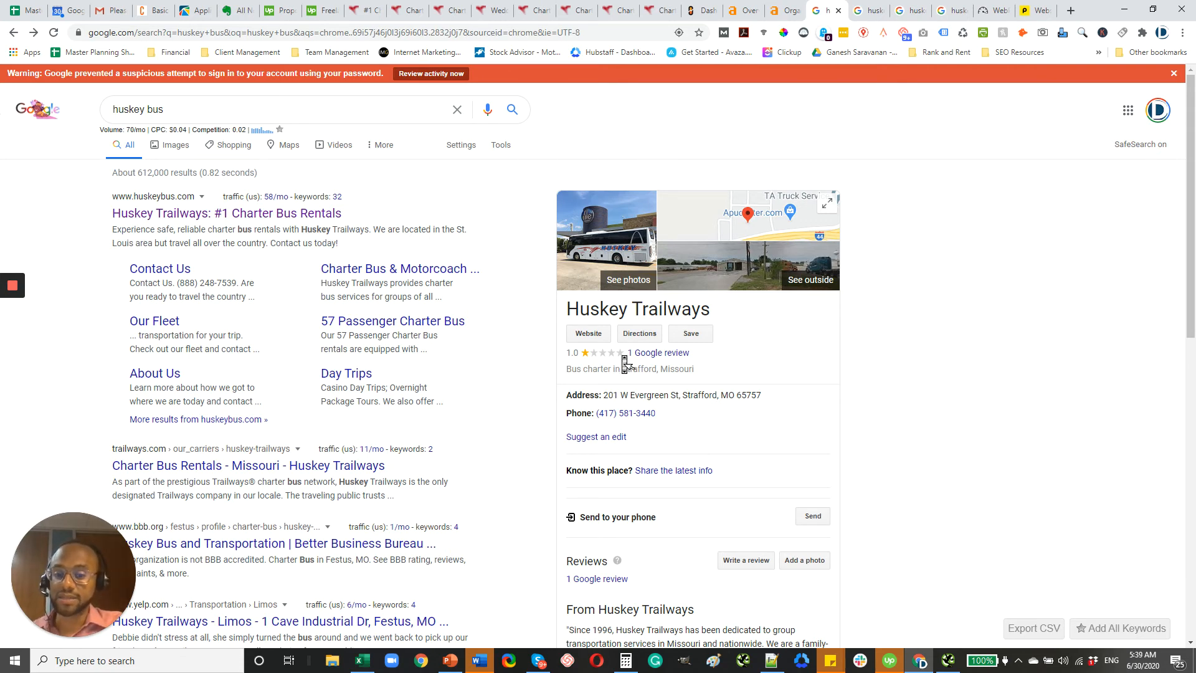
Recheck the Huskey Trailways business listings for Kingdom City and Festus against the Strafford listing in the "huskey bus" results.
{"action": "left_click", "coordinate": [872, 13]}
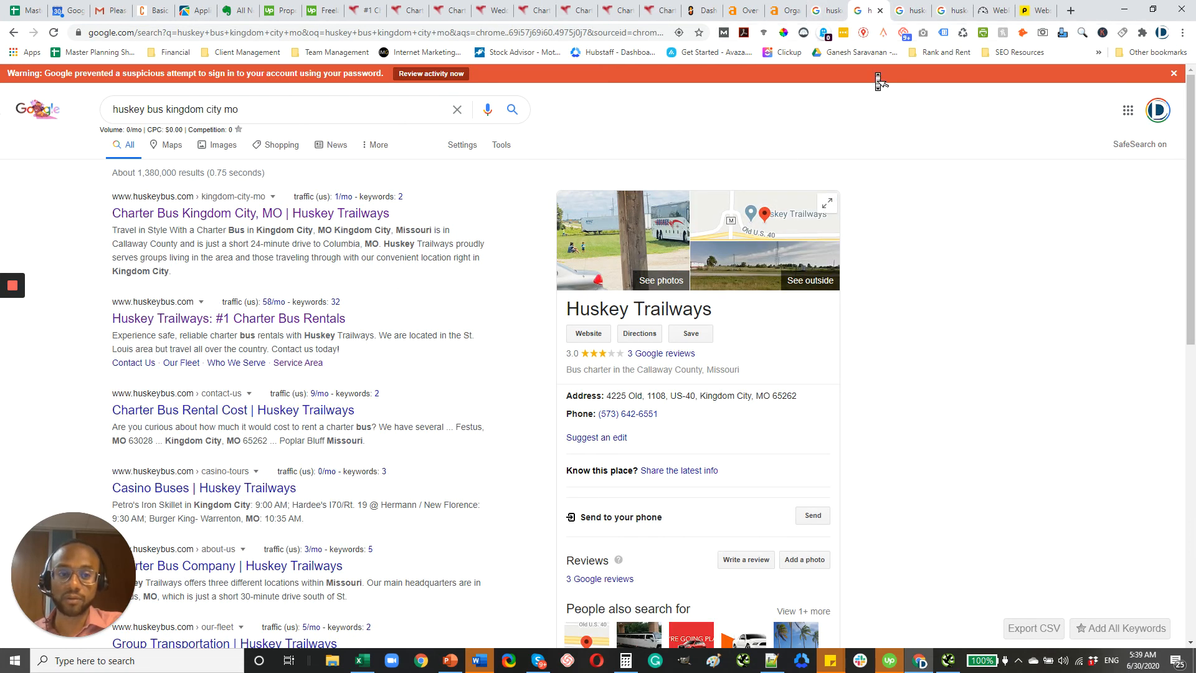
{"action": "left_click", "coordinate": [908, 10]}
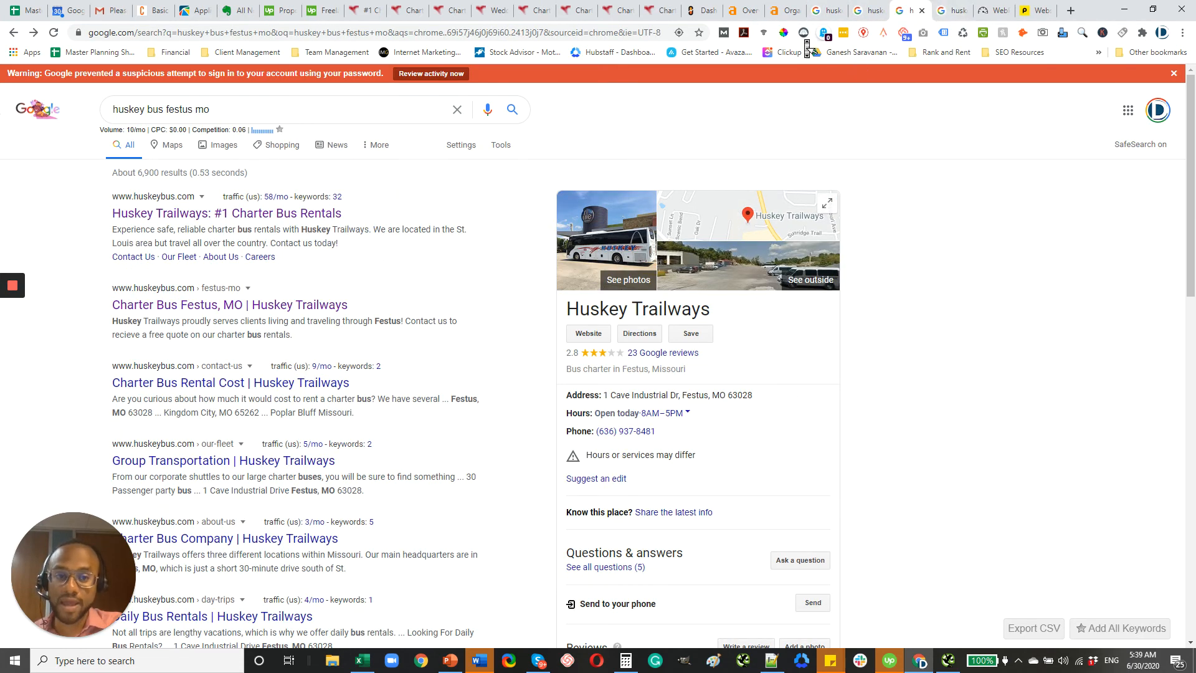
{"action": "left_click", "coordinate": [830, 10]}
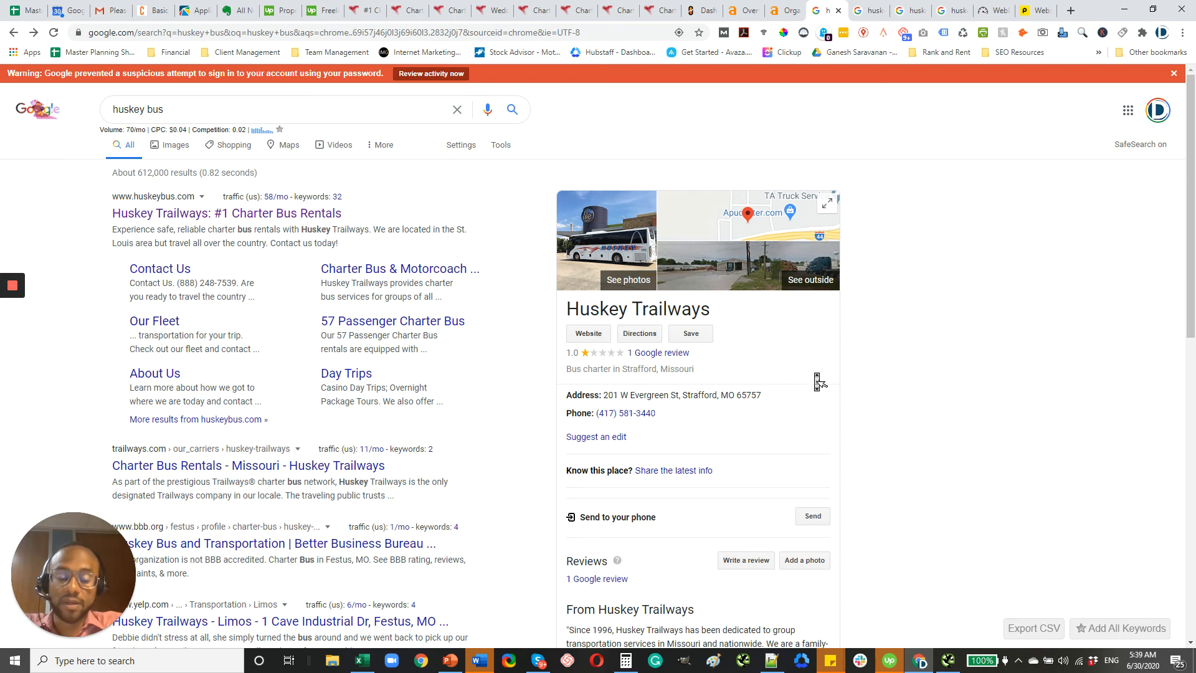
Open the Strafford business listing's photos and look through the gallery of Huskey bus pictures.
{"action": "left_click", "coordinate": [583, 256]}
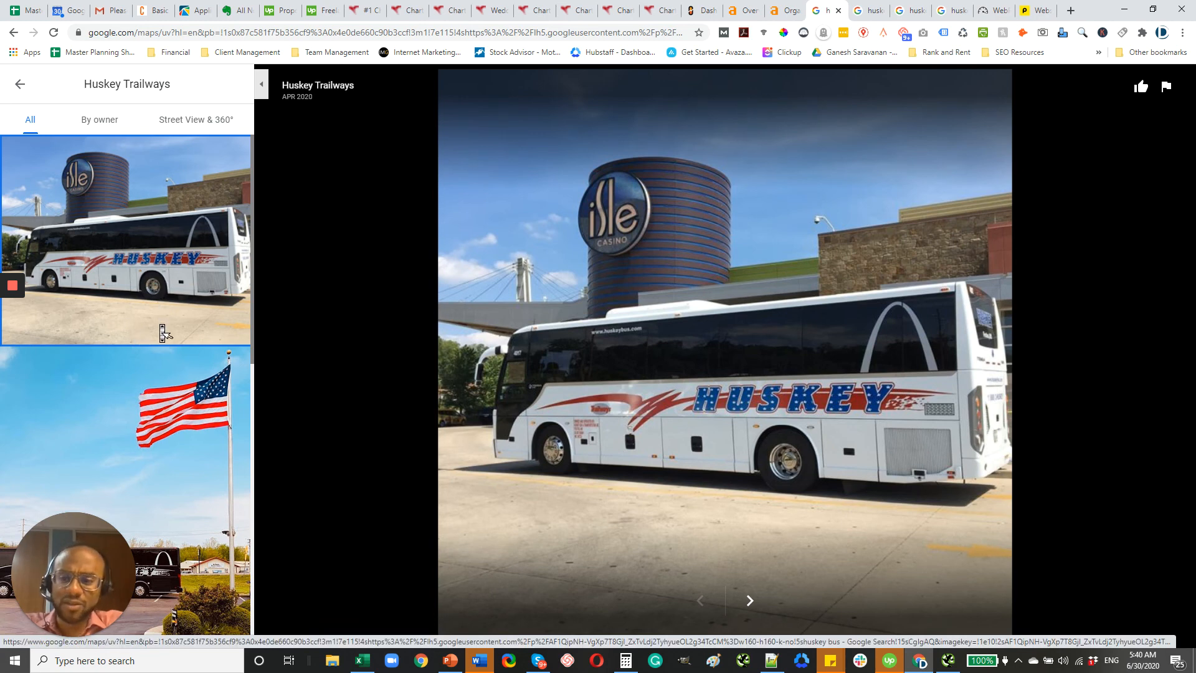
{"action": "scroll", "coordinate": [163, 335], "scroll_direction": "down", "scroll_amount": 5}
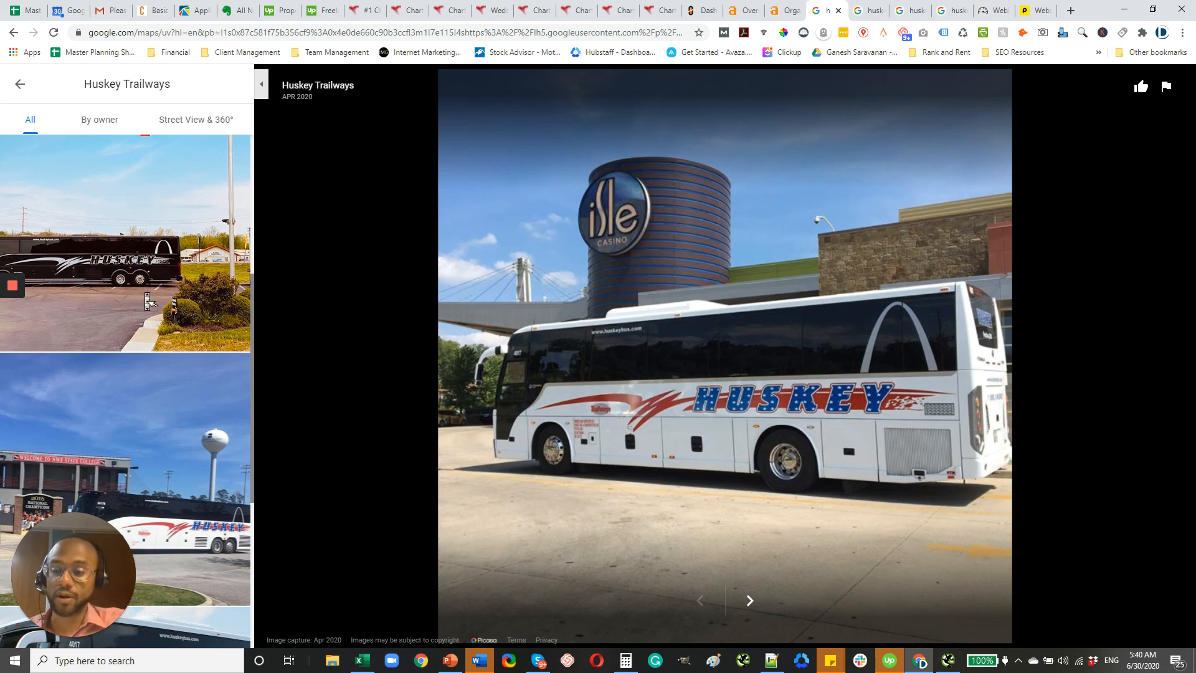
{"action": "scroll", "coordinate": [152, 290], "scroll_direction": "up", "scroll_amount": 2}
{"action": "scroll", "coordinate": [152, 289], "scroll_direction": "up", "scroll_amount": 2}
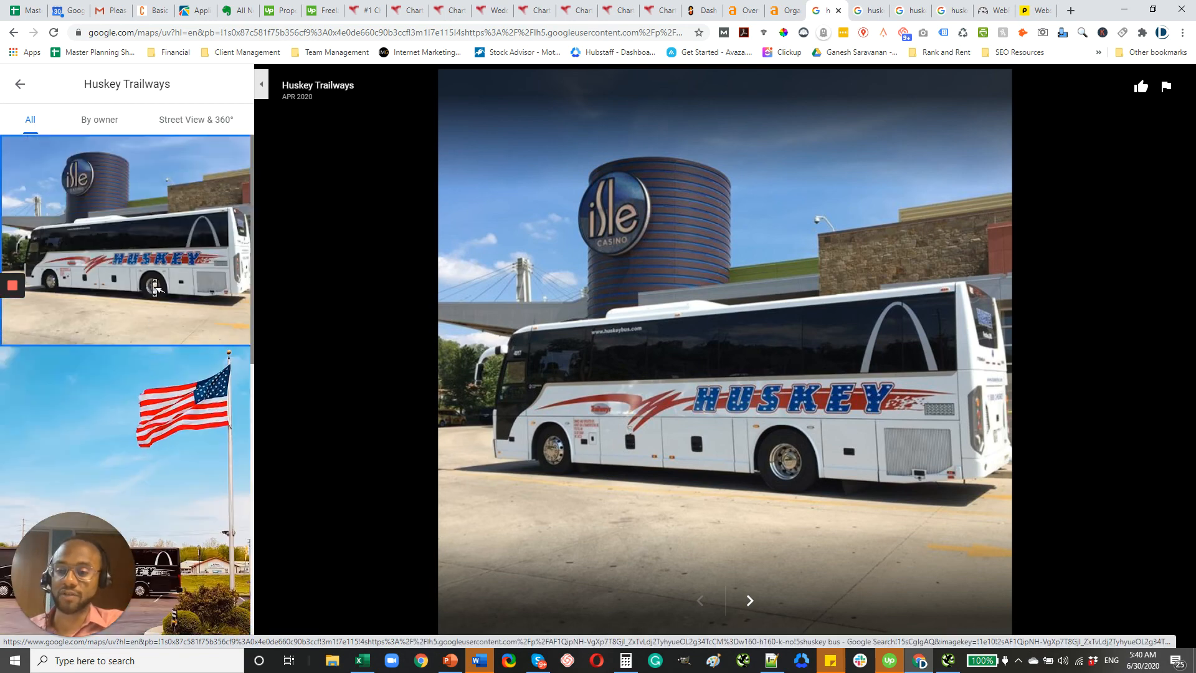
{"action": "scroll", "coordinate": [150, 289], "scroll_direction": "down", "scroll_amount": 5}
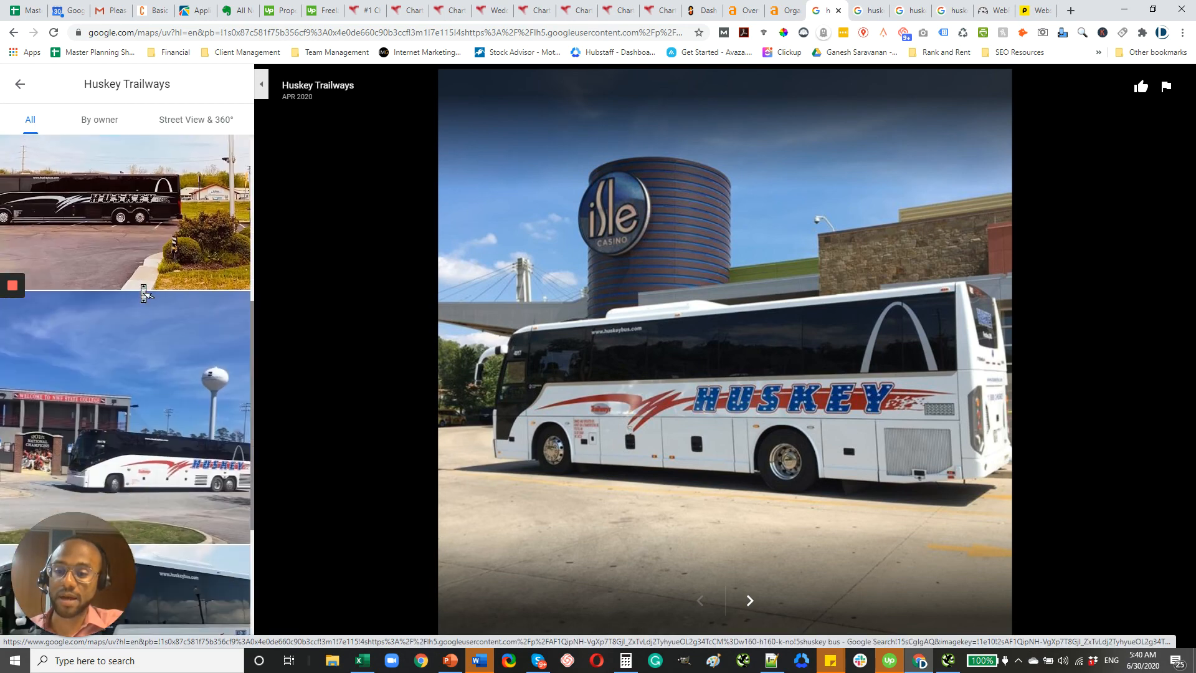
{"action": "scroll", "coordinate": [144, 293], "scroll_direction": "down", "scroll_amount": 2}
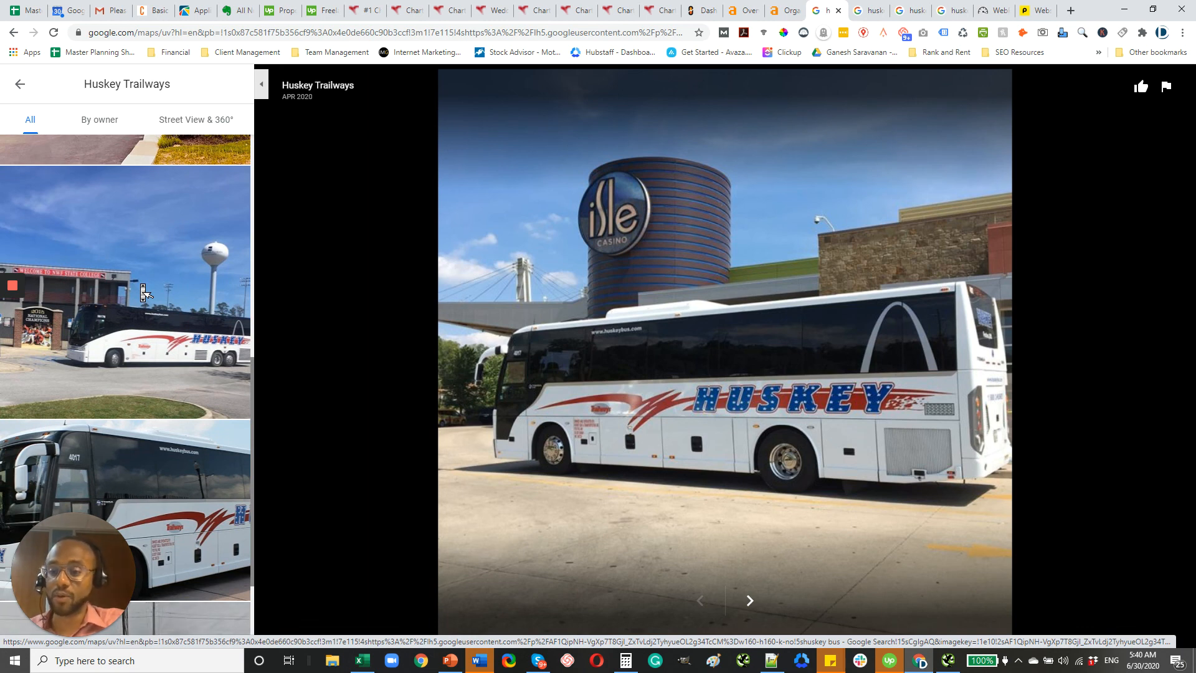
{"action": "scroll", "coordinate": [143, 293], "scroll_direction": "down", "scroll_amount": 2}
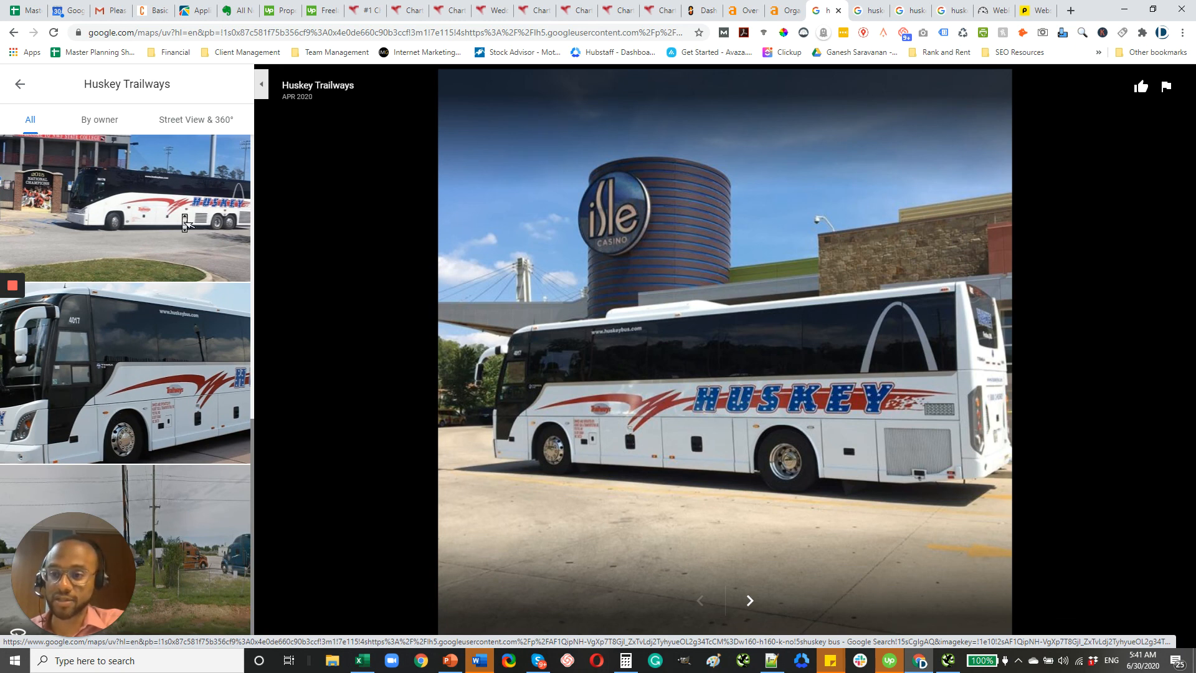
{"action": "scroll", "coordinate": [195, 337], "scroll_direction": "up", "scroll_amount": 10}
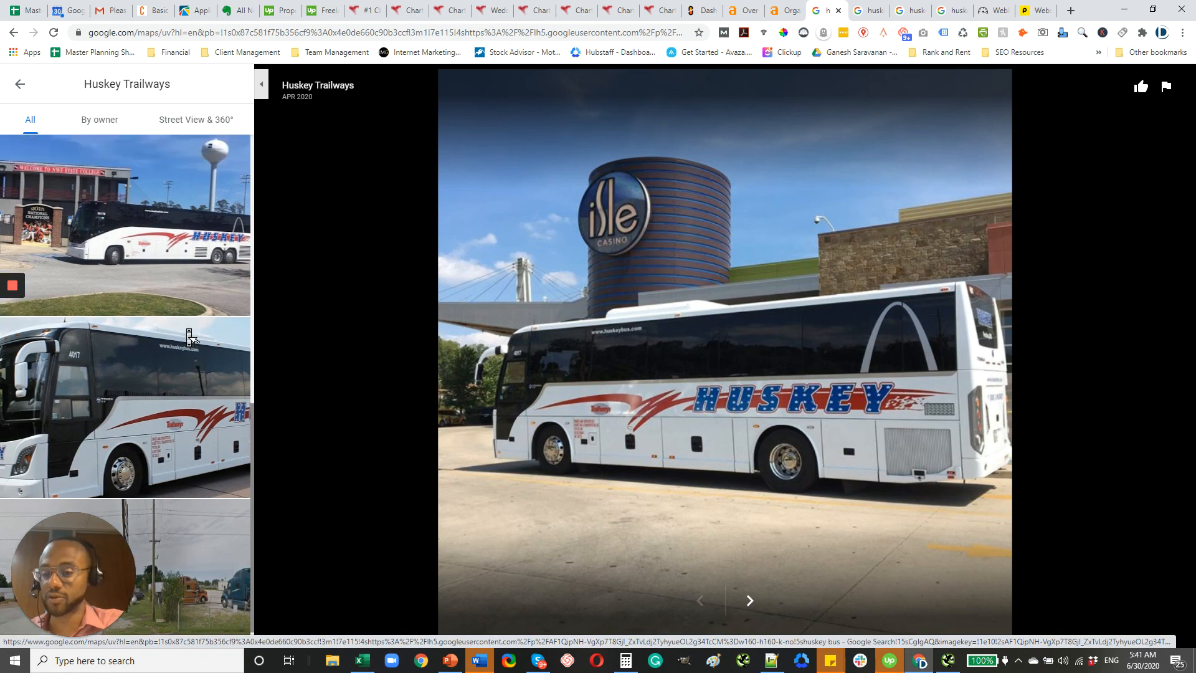